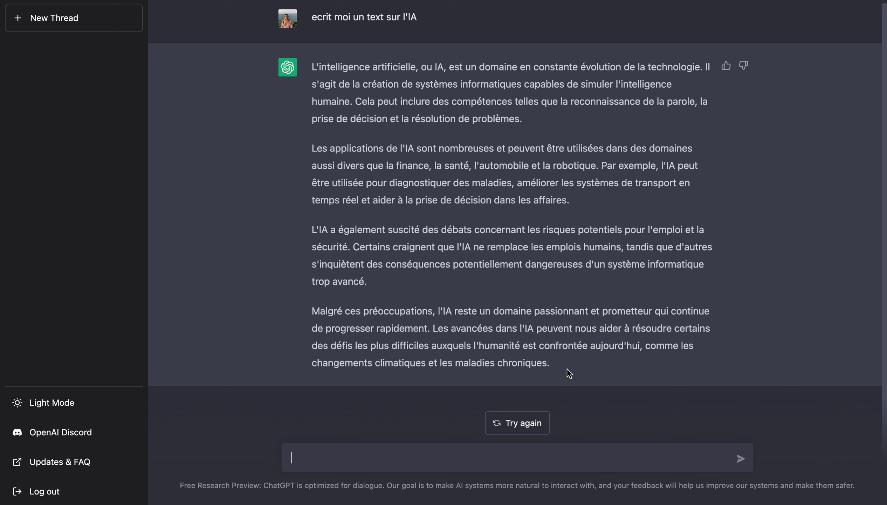
drag(567, 368, 354, 84)
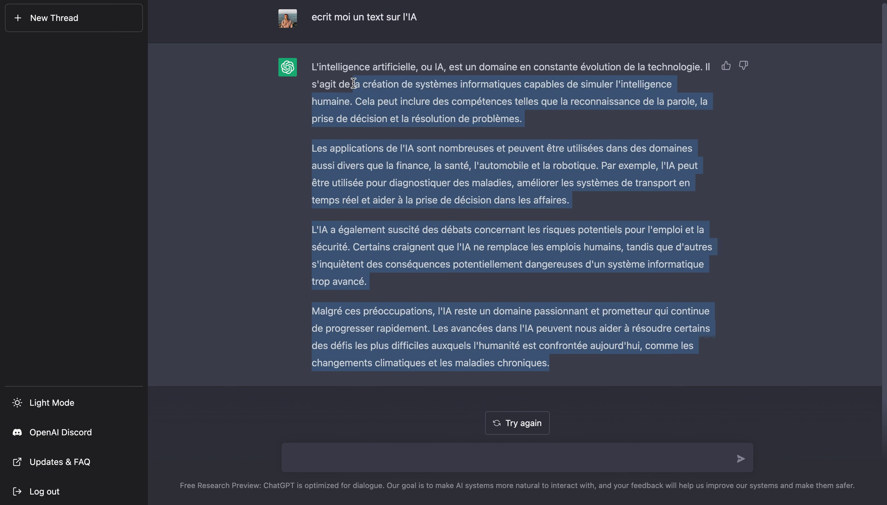
click(291, 95)
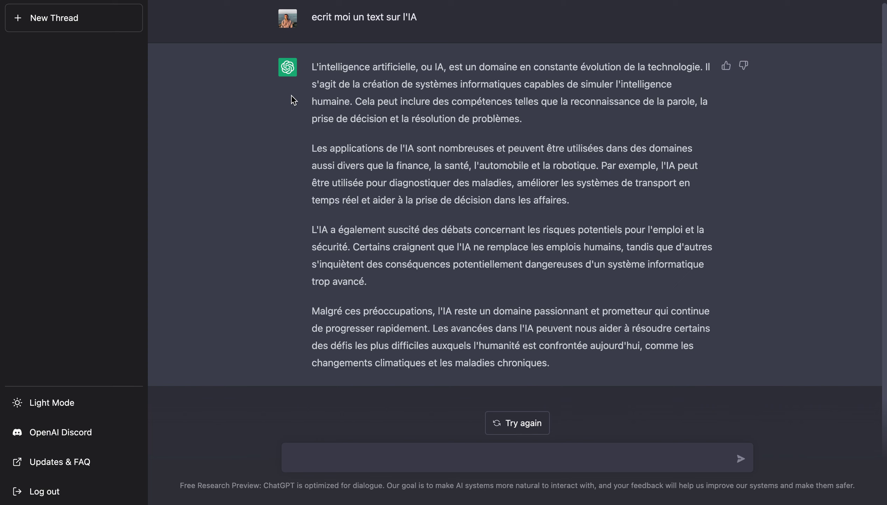
click(367, 460)
text(donne moi)
key(BackSpace)
key(BackSpace)
key(BackSpace)
key(BackSpace)
key(BackSpace)
key(BackSpace)
key(BackSpace)
key(BackSpace)
key(BackSpace)
key(BackSpace)
Step: Ask the chatbot "qu'est ce que tu connais sur l'IA"
text(qu'est ce que tu connai)
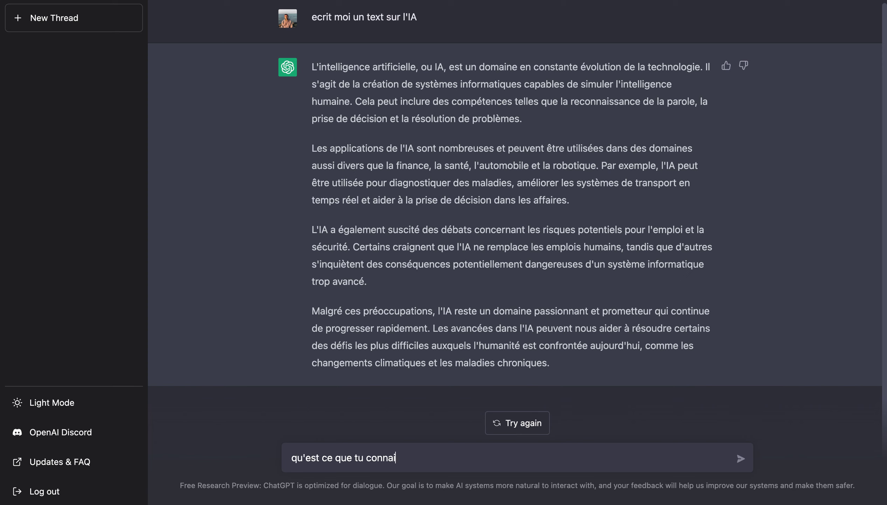
text(s sur l'IA)
key(Return)
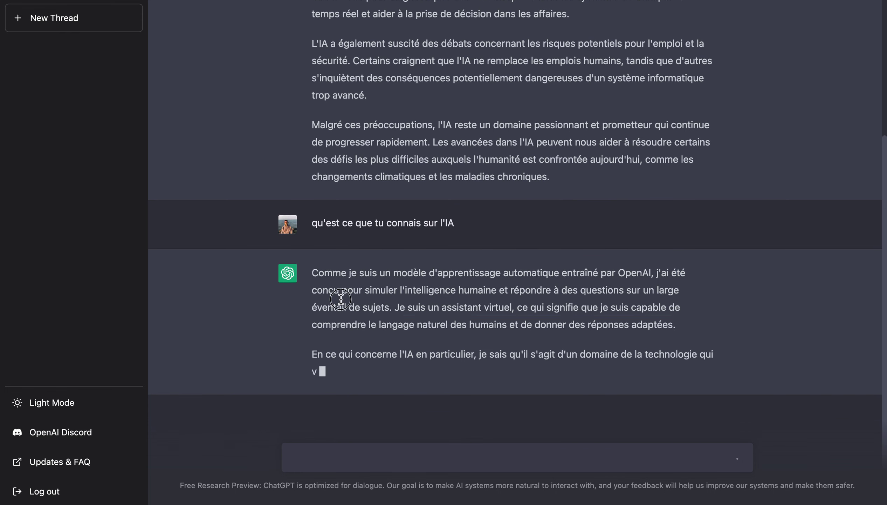
Step: Read the answer to the question about AI knowledge and compare it with the first generated AI text
triple_click(329, 292)
drag(309, 343, 482, 343)
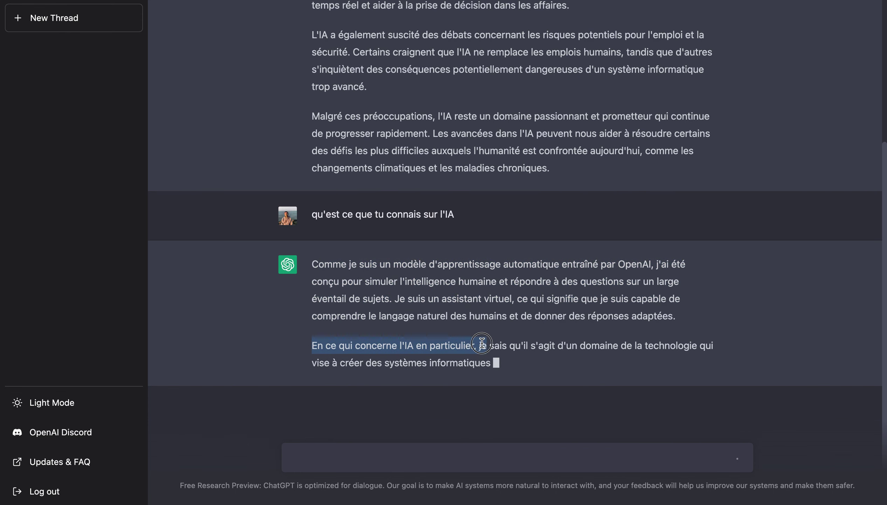
click(481, 343)
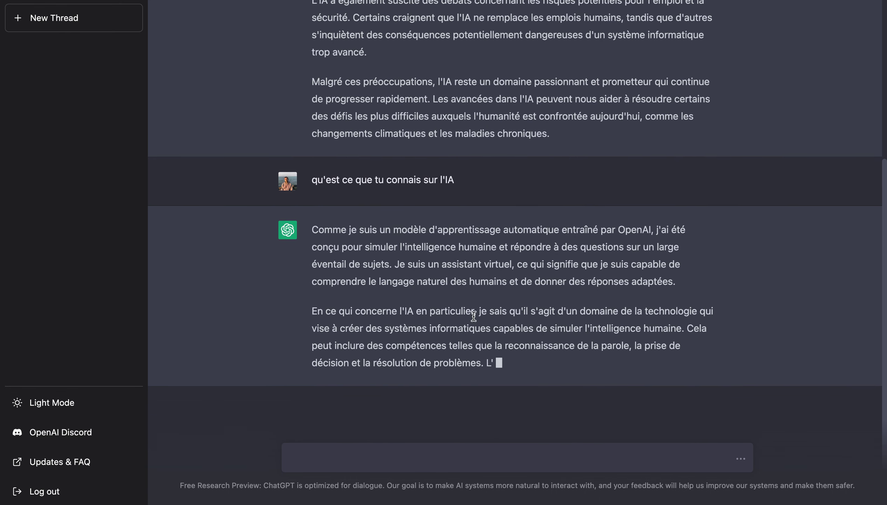
scroll(444, 256, up, 3)
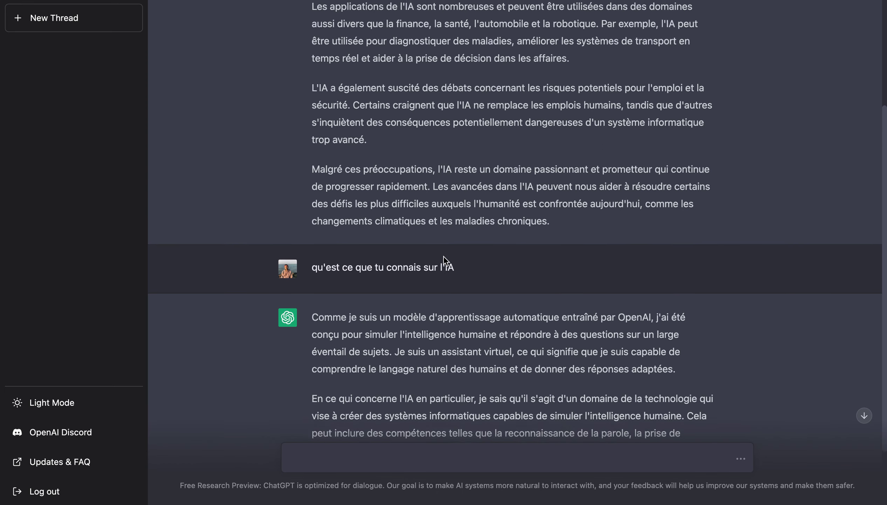
scroll(444, 256, up, 4)
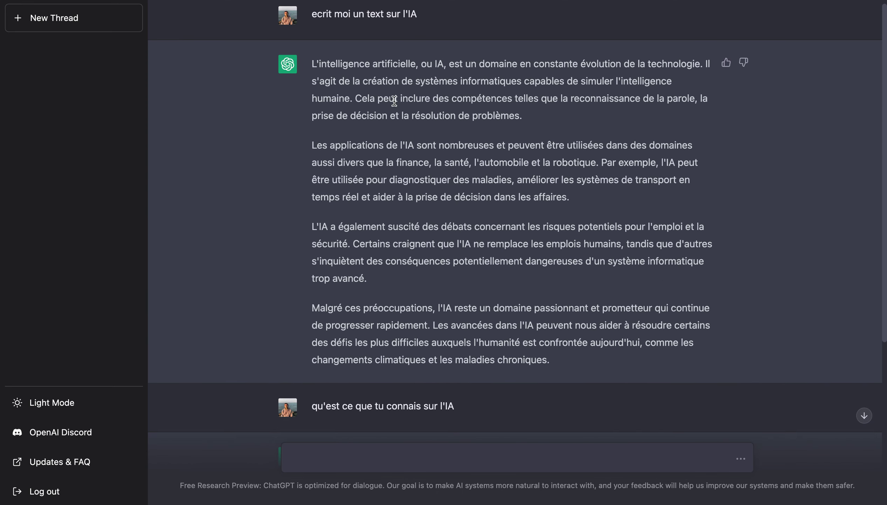
scroll(400, 137, down, 7)
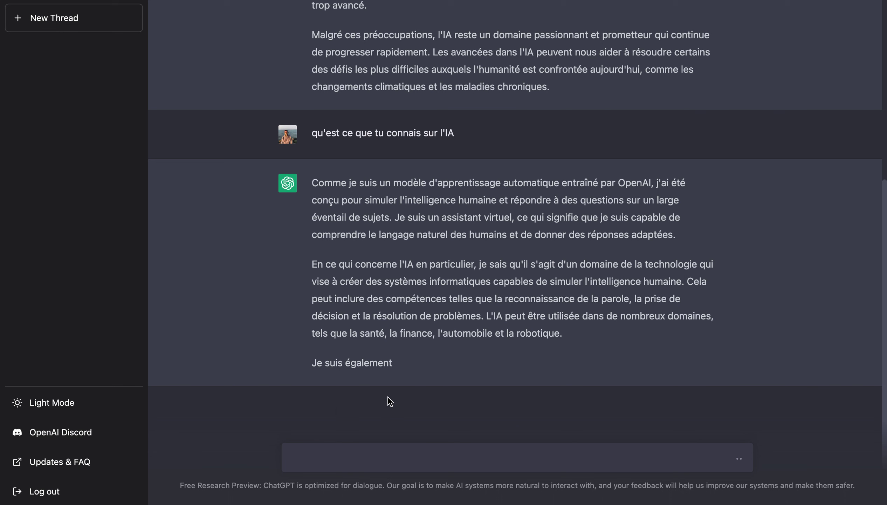
scroll(463, 270, up, 1)
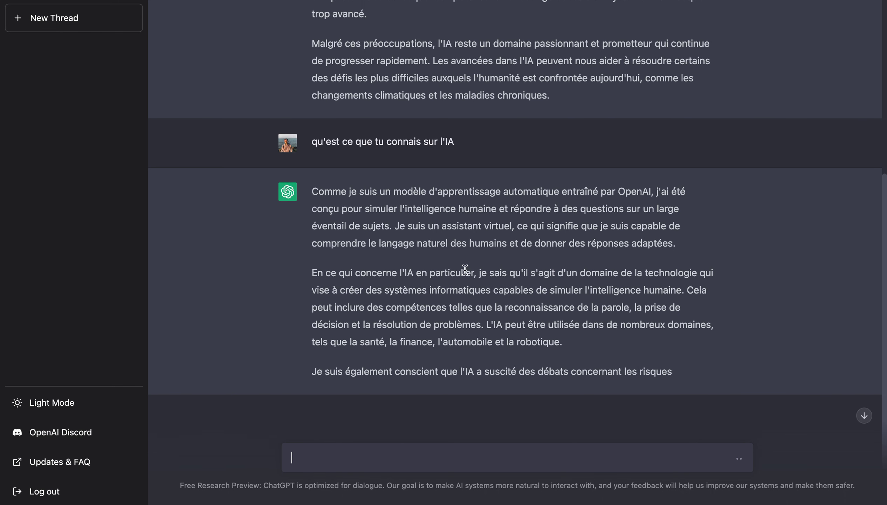
scroll(255, 89, down, 1)
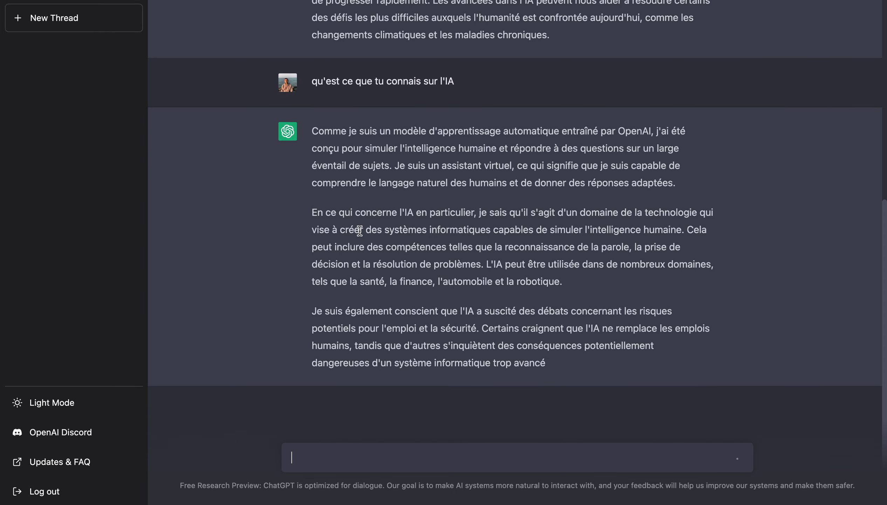
scroll(360, 230, up, 8)
scroll(360, 230, up, 1)
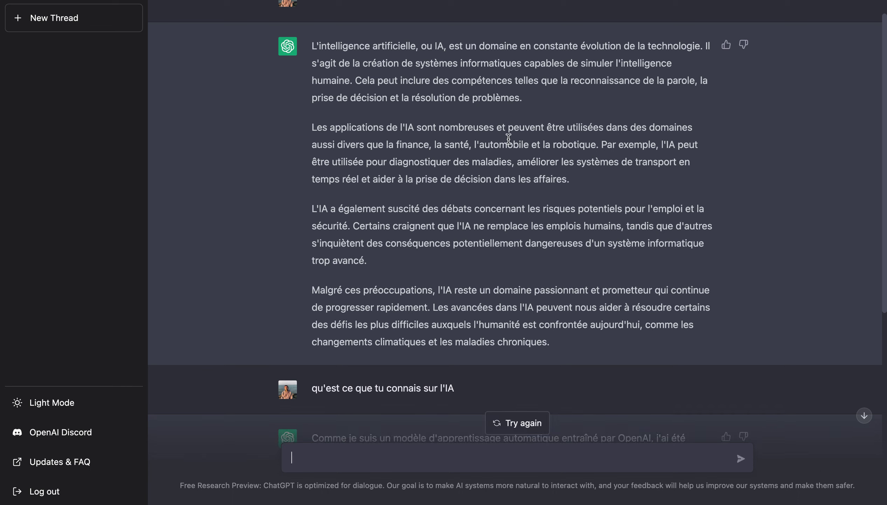
scroll(461, 148, down, 10)
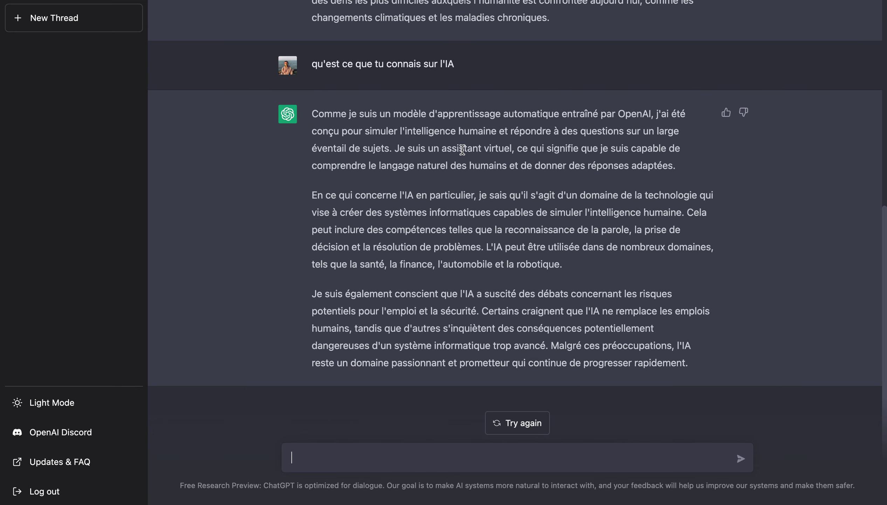
scroll(449, 141, up, 10)
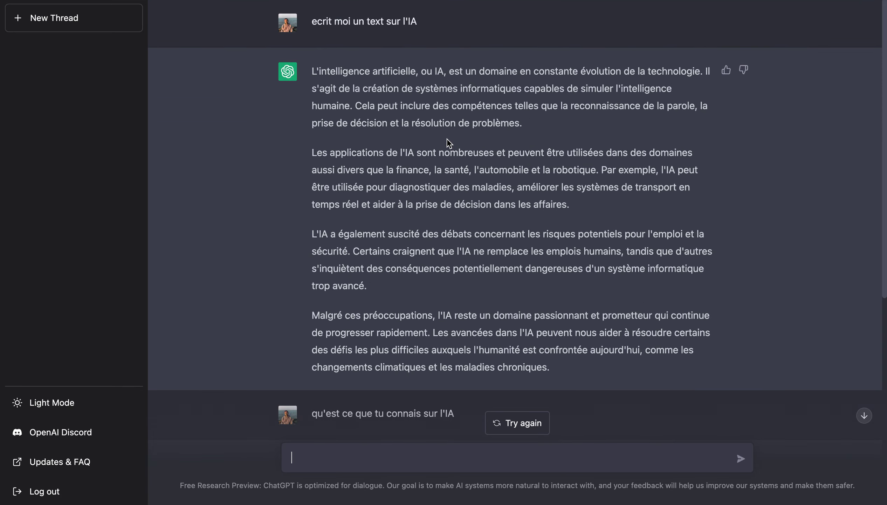
scroll(447, 139, down, 10)
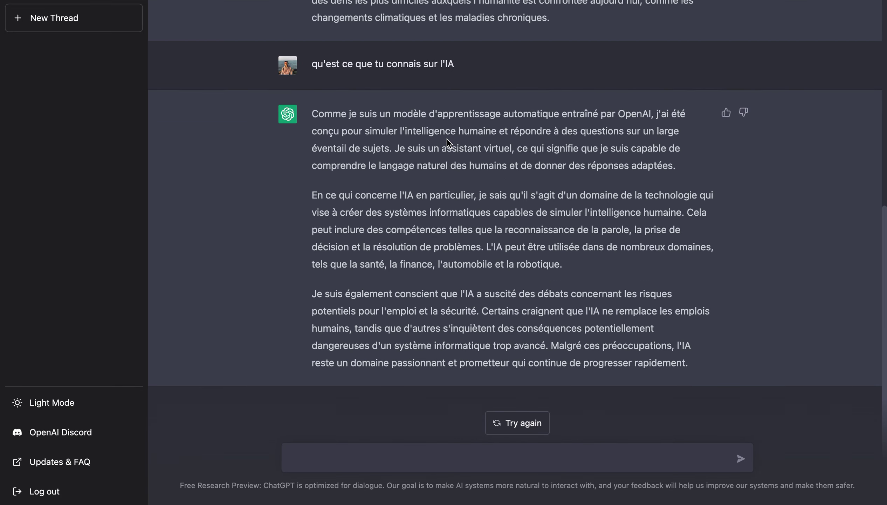
Step: Copy the full text of the first answer, given to "ecrit moi un text sur l'IA"
click(391, 460)
scroll(447, 204, up, 10)
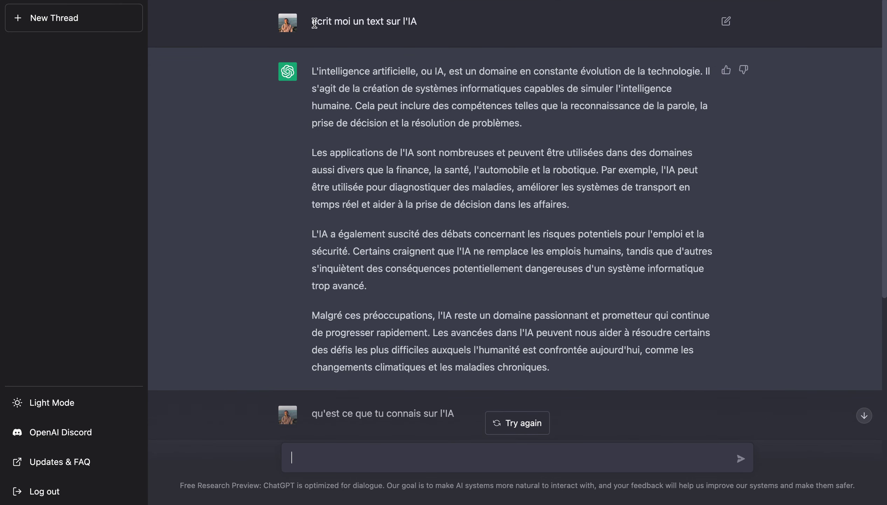
drag(313, 22, 476, 20)
click(404, 71)
drag(312, 71, 564, 375)
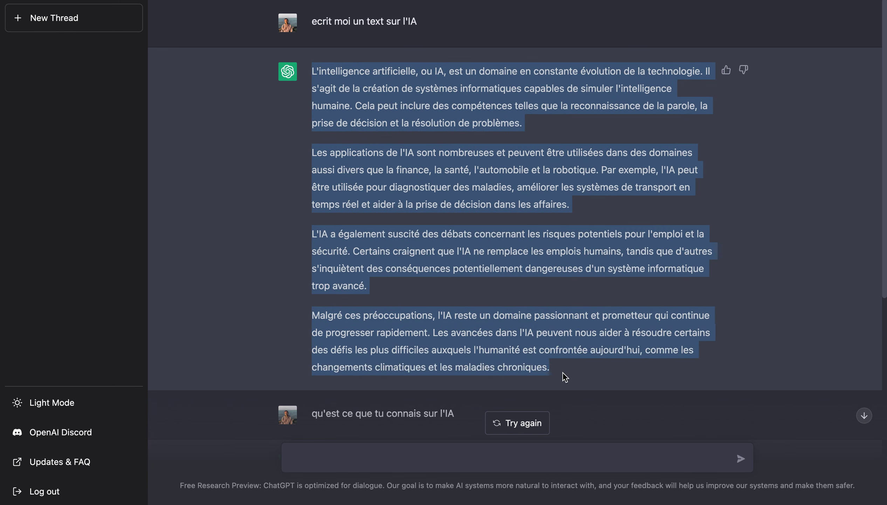
click(473, 453)
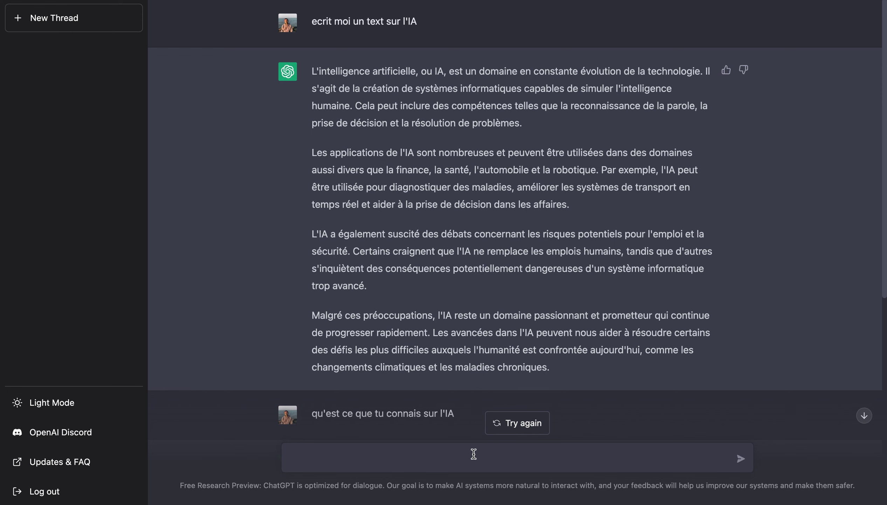
Step: Send the prompt "ecrit moi du copyrighting pour ce text" followed by the copied AI text in quotation marks
scroll(474, 387, down, 10)
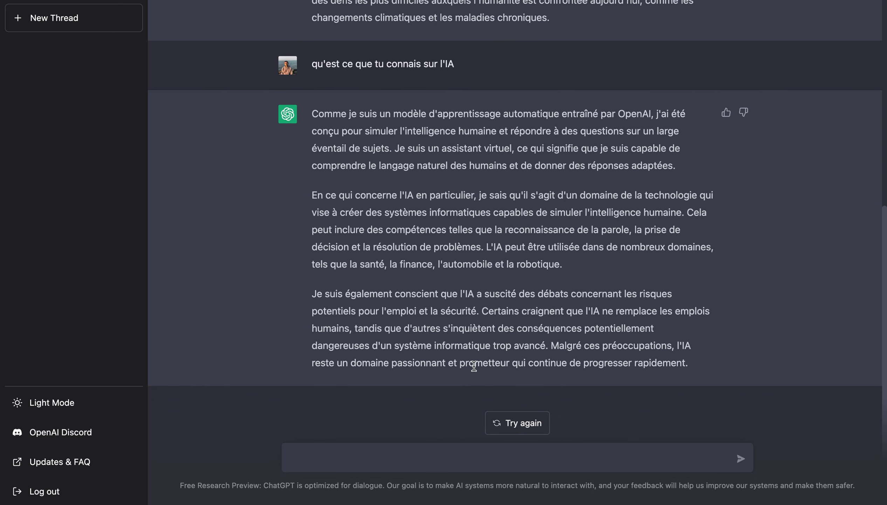
text(ecrit moi du copy)
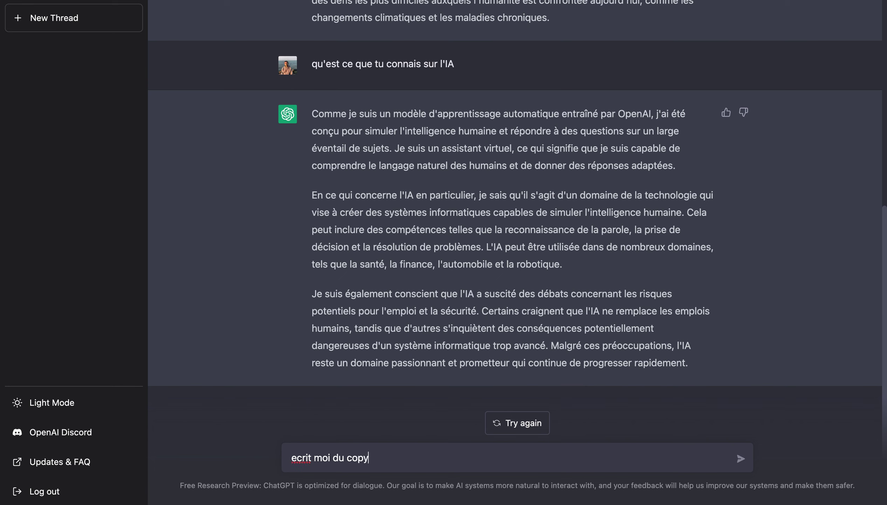
text(righting pour ce te)
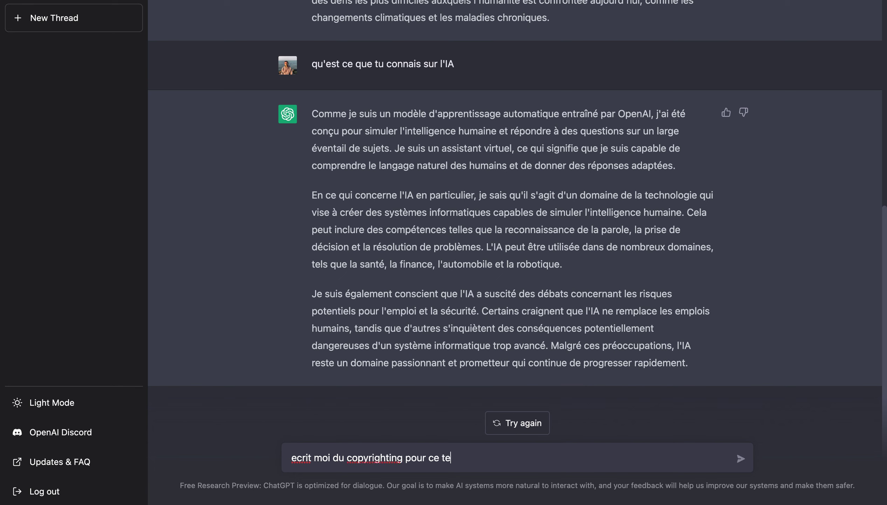
text(xt ")
key(super+v)
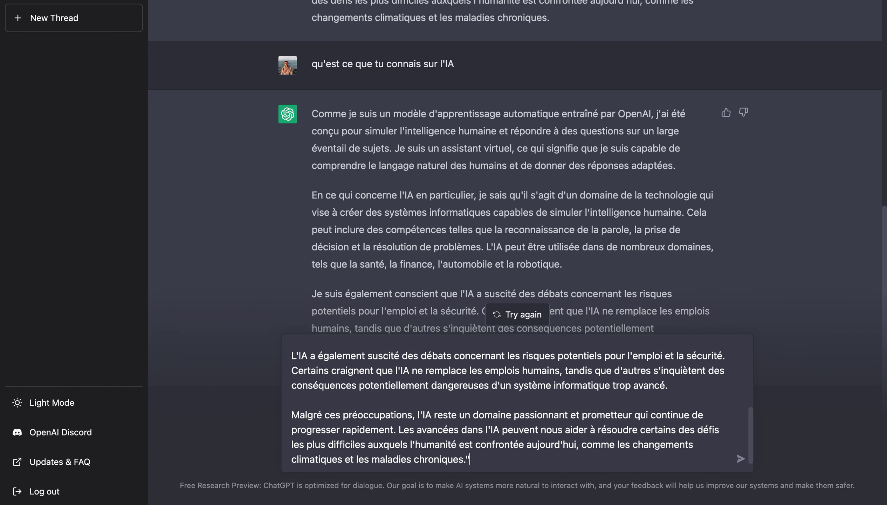
key(Return)
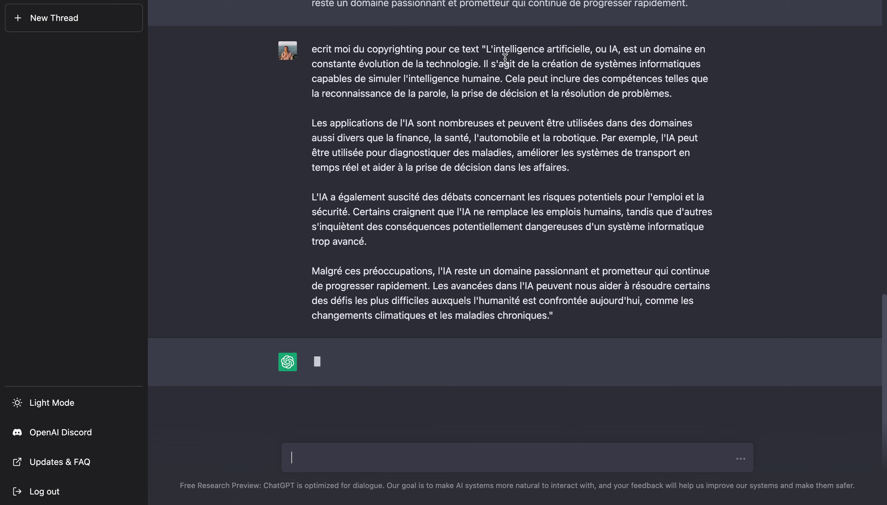
Step: Compare the quoted text in the prompt and the original AI answer with the generated marketing copy
drag(486, 49, 545, 314)
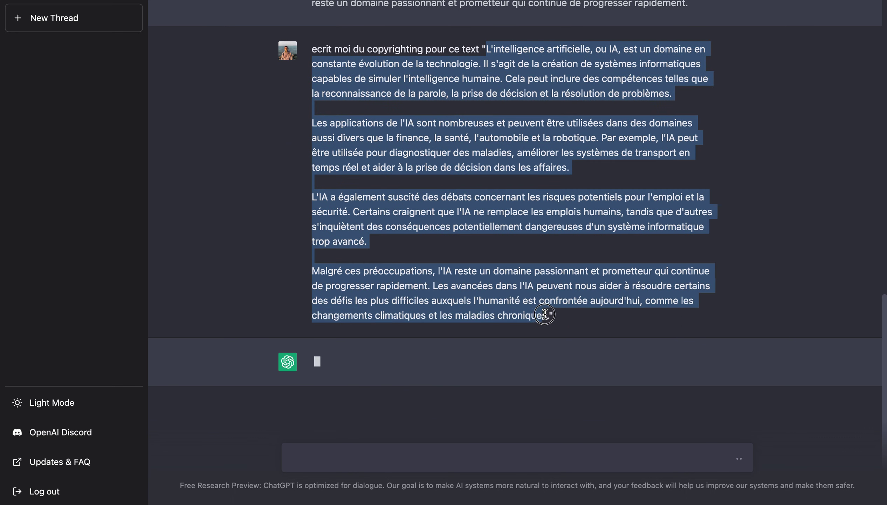
click(773, 223)
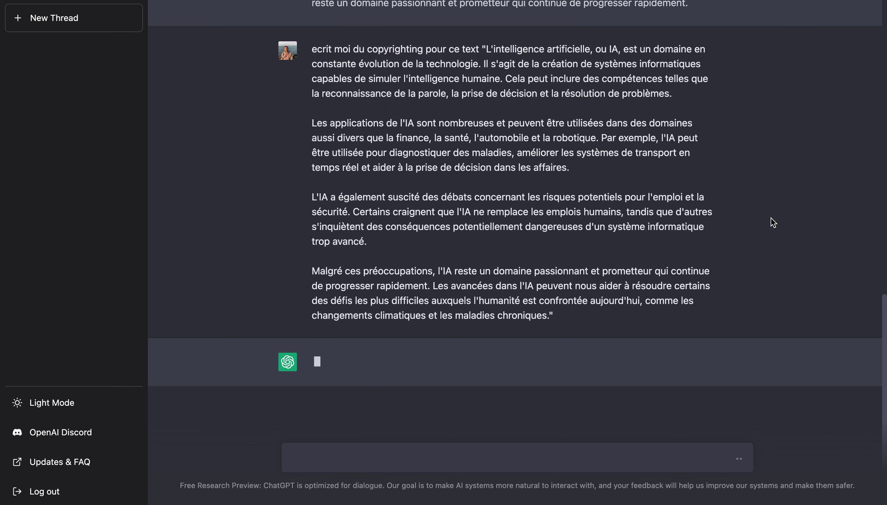
drag(492, 49, 525, 315)
click(604, 243)
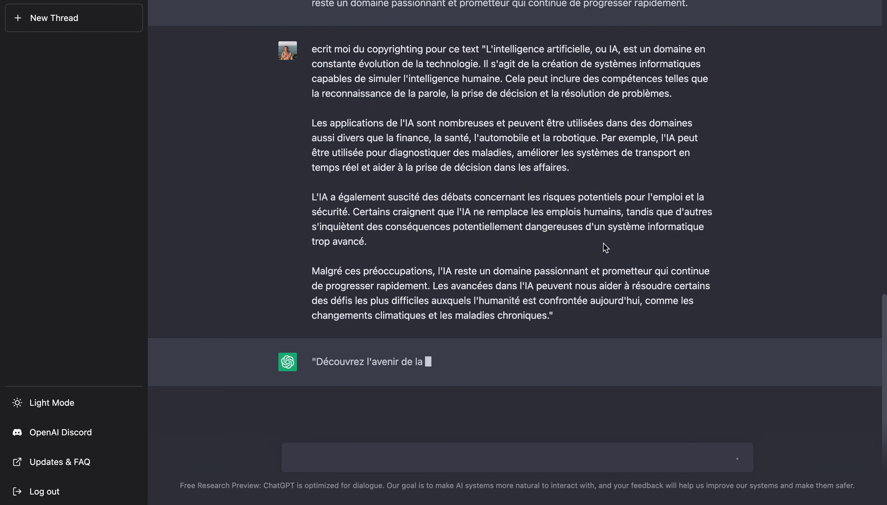
scroll(604, 244, up, 15)
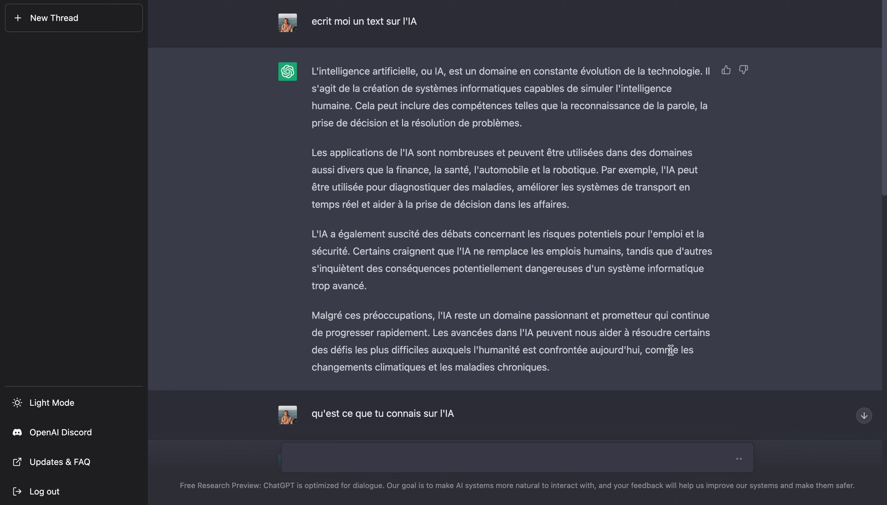
drag(638, 372, 341, 71)
click(465, 303)
drag(581, 366, 382, 136)
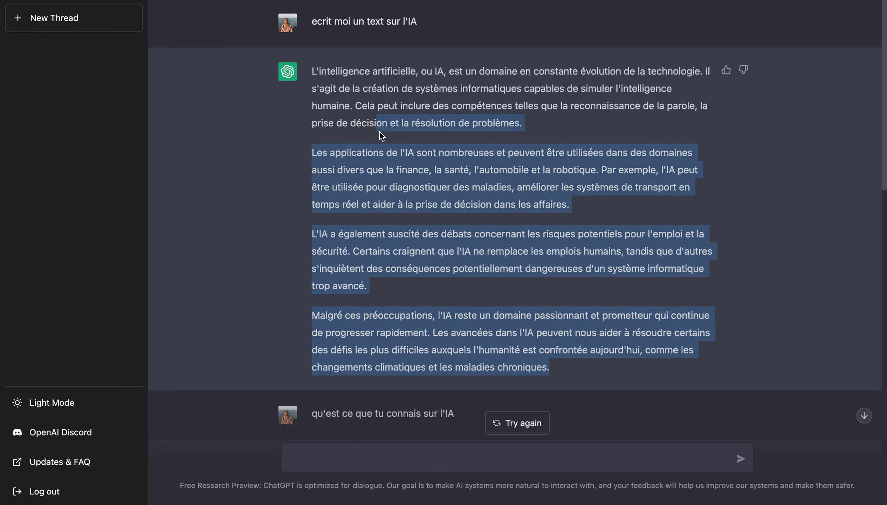
click(379, 132)
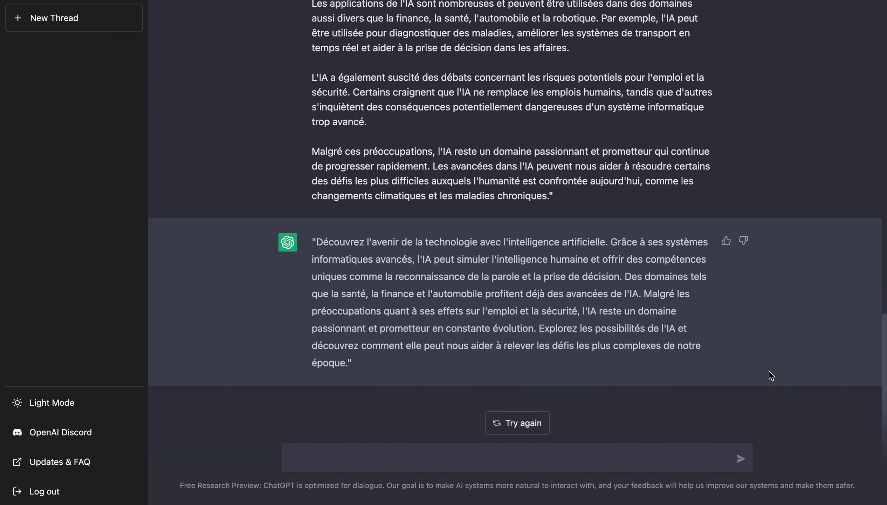
scroll(769, 371, up, 1)
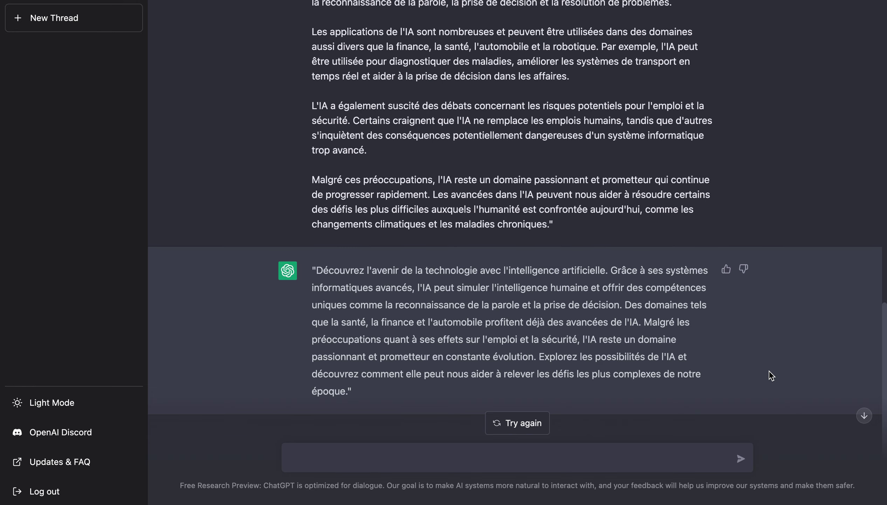
scroll(464, 297, up, 10)
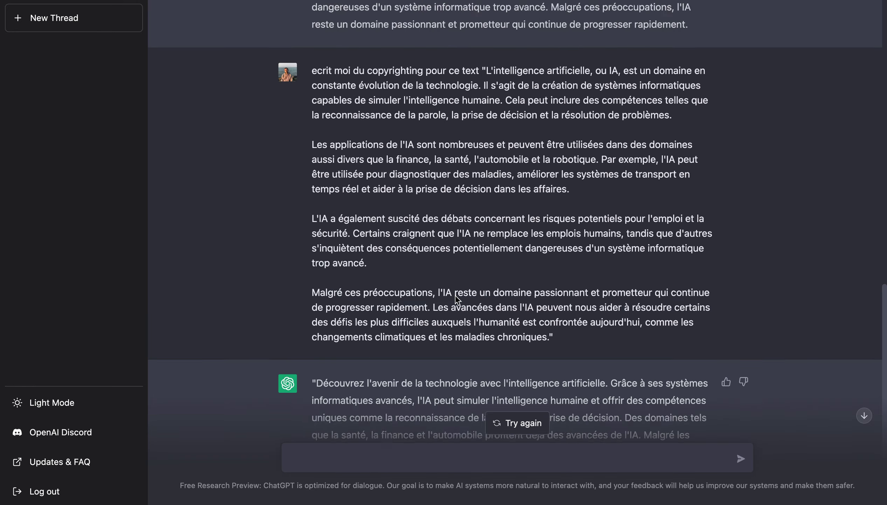
scroll(443, 180, up, 7)
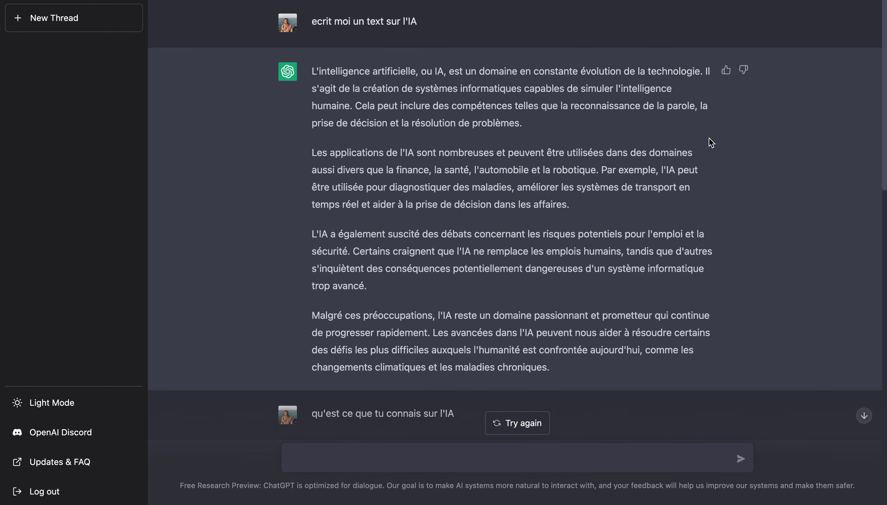
scroll(709, 138, down, 15)
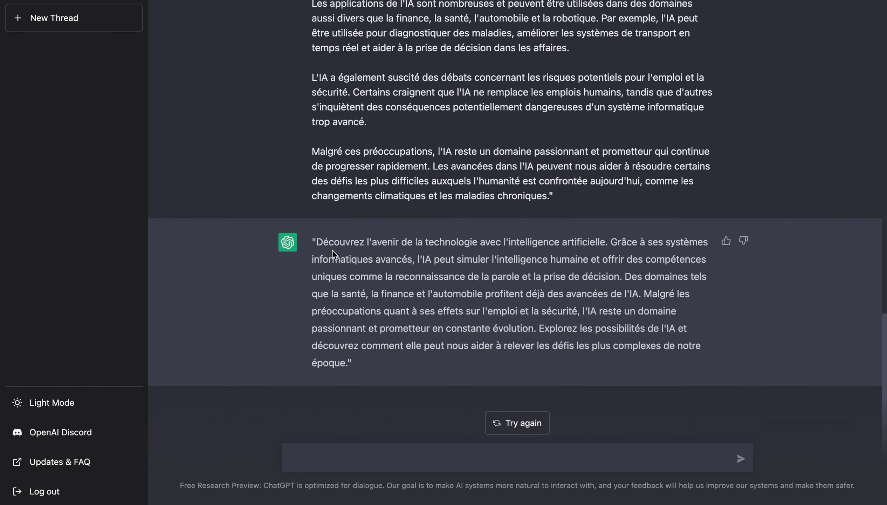
scroll(332, 249, up, 5)
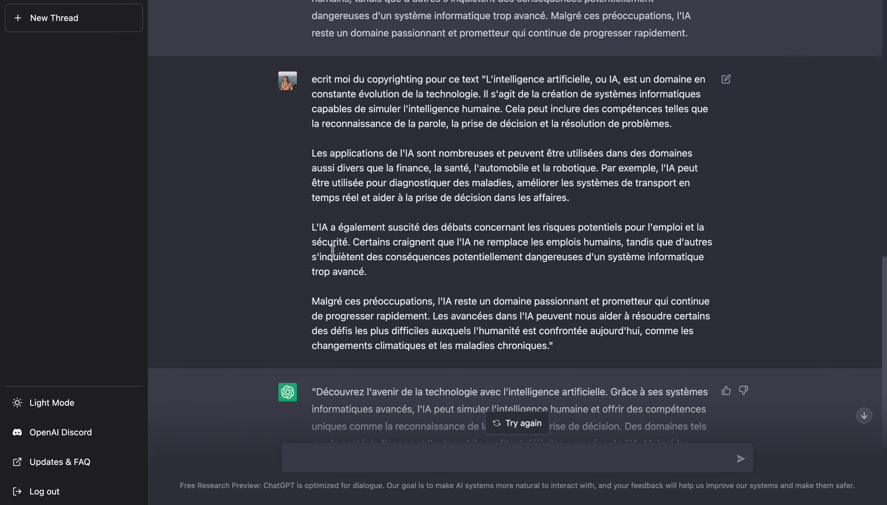
scroll(332, 249, down, 2)
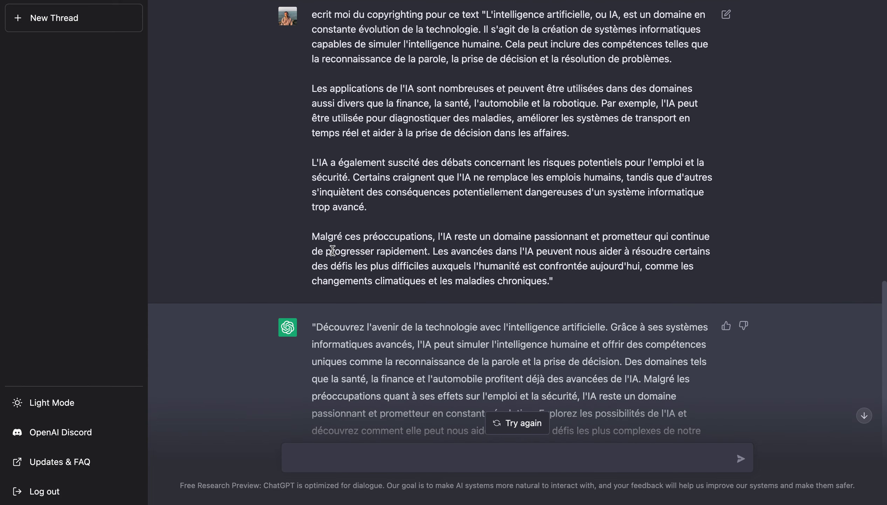
Step: Send the prompt "ecrit moi un mail pour vendre de l'IA" in the current conversation
scroll(332, 249, down, 2)
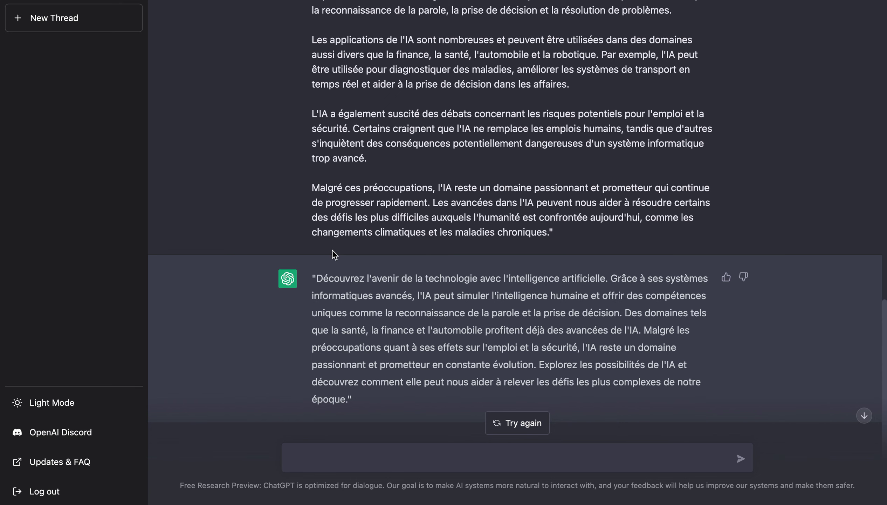
scroll(332, 249, down, 2)
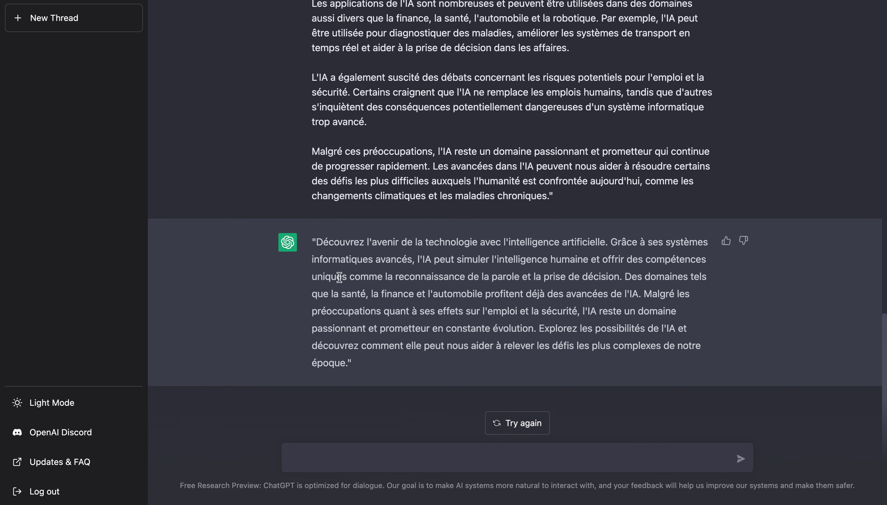
click(368, 459)
text(ecrit moi un mail )
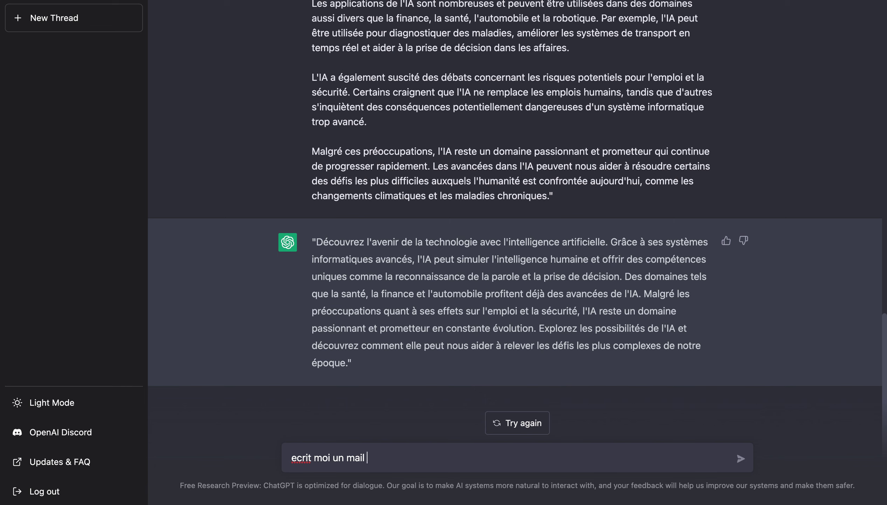
text(pour vendre de l'IA)
key(BackSpace)
key(BackSpace)
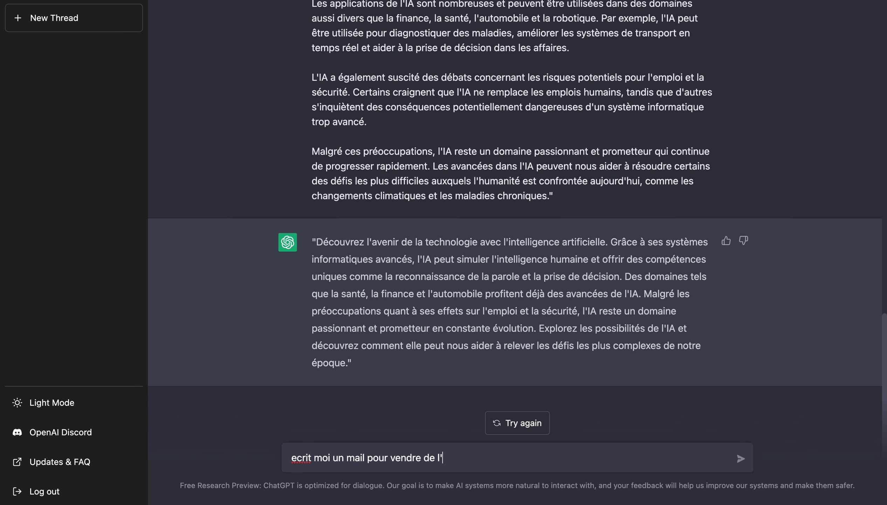
text(IA)
key(Return)
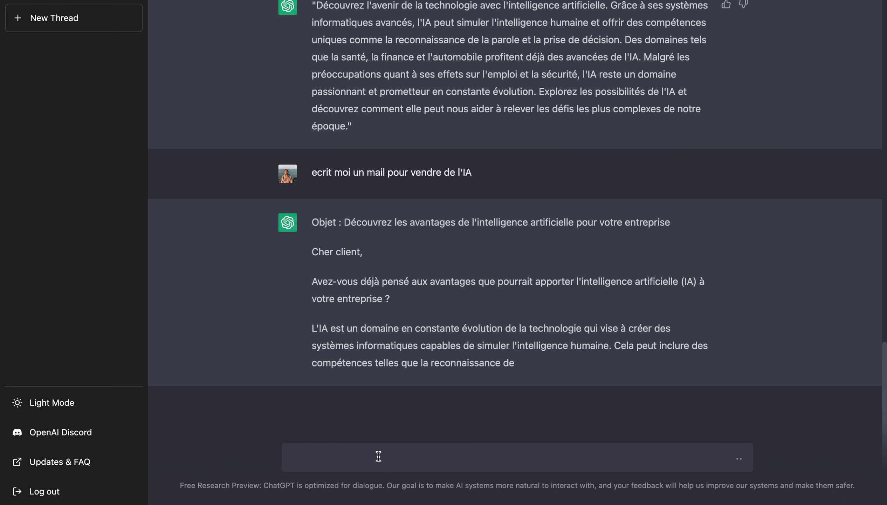
Step: Draft the follow-up prompt "donne moi d'autres idées d'objet pour ce mail" without sending it
text(donne moi )
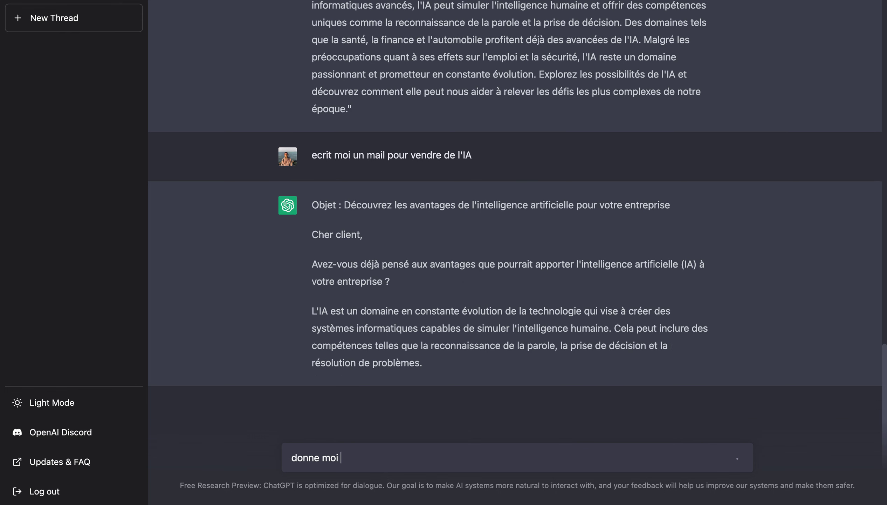
text(pleins d'i)
key(BackSpace)
key(BackSpace)
key(BackSpace)
key(BackSpace)
key(BackSpace)
key(BackSpace)
key(BackSpace)
key(BackSpace)
key(BackSpace)
key(BackSpace)
text(d'autres idées)
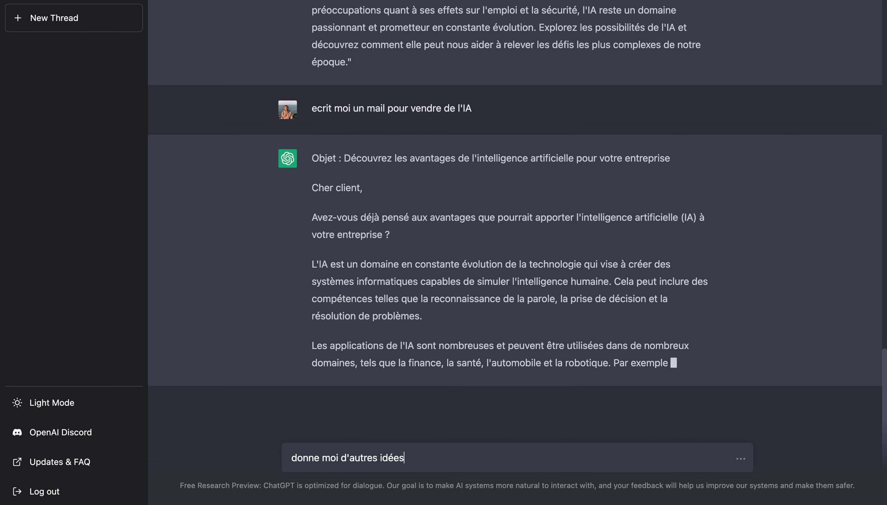
text( d'objet pour ce mail)
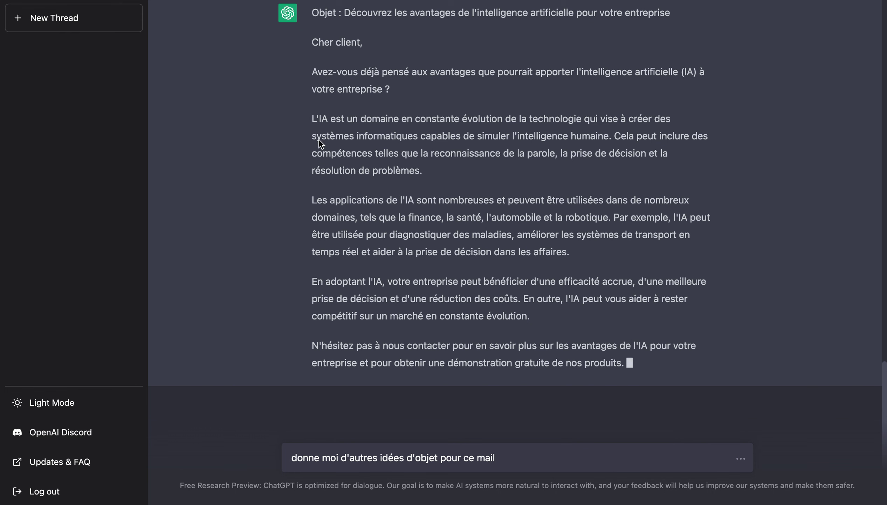
Step: Read through the generated sales email, from its subject line and opening question to the closing signature placeholders
scroll(319, 139, up, 3)
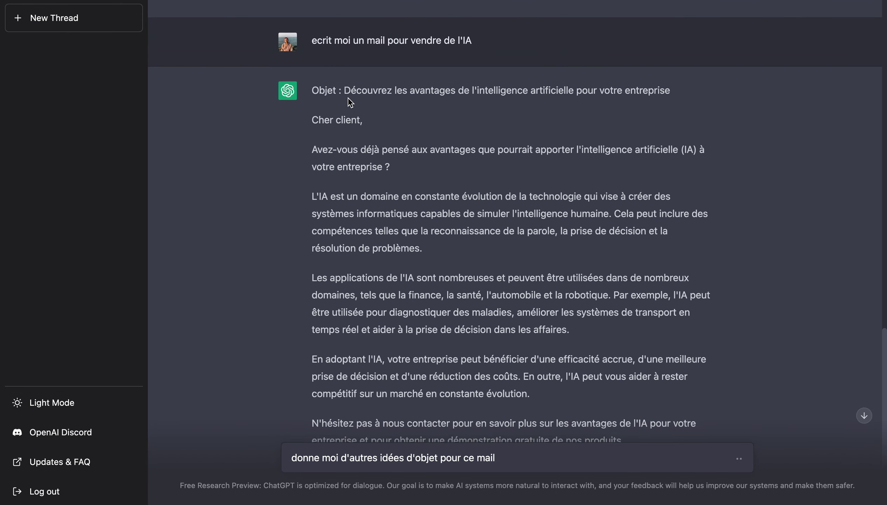
scroll(350, 102, down, 4)
drag(308, 123, 470, 244)
scroll(469, 251, up, 10)
scroll(470, 251, down, 12)
click(395, 188)
scroll(395, 186, up, 3)
drag(305, 56, 416, 119)
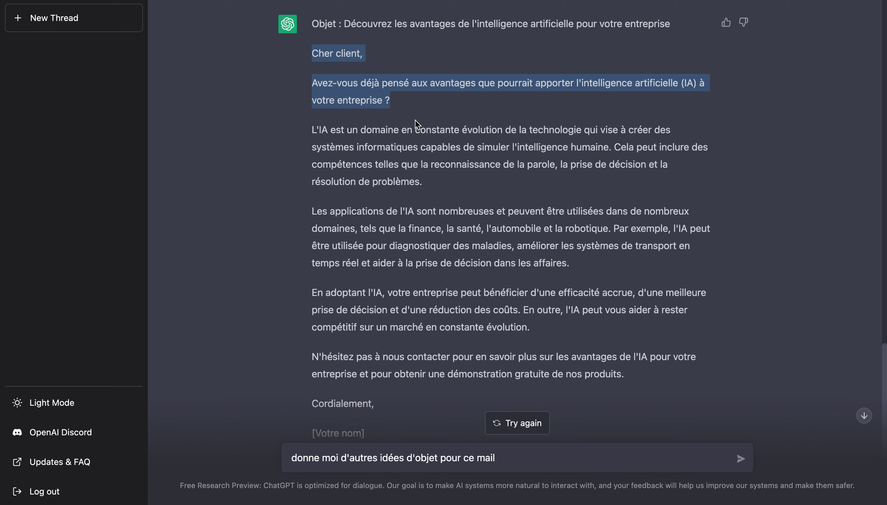
scroll(416, 120, down, 2)
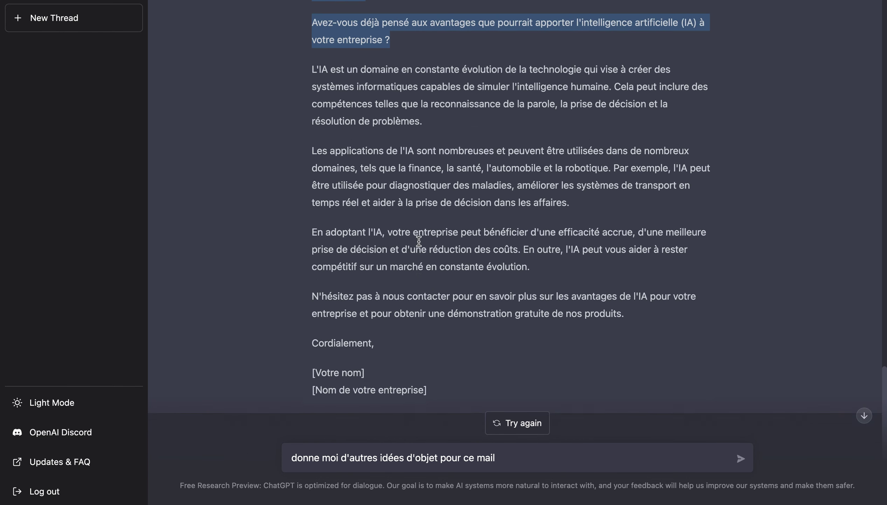
scroll(419, 242, up, 1)
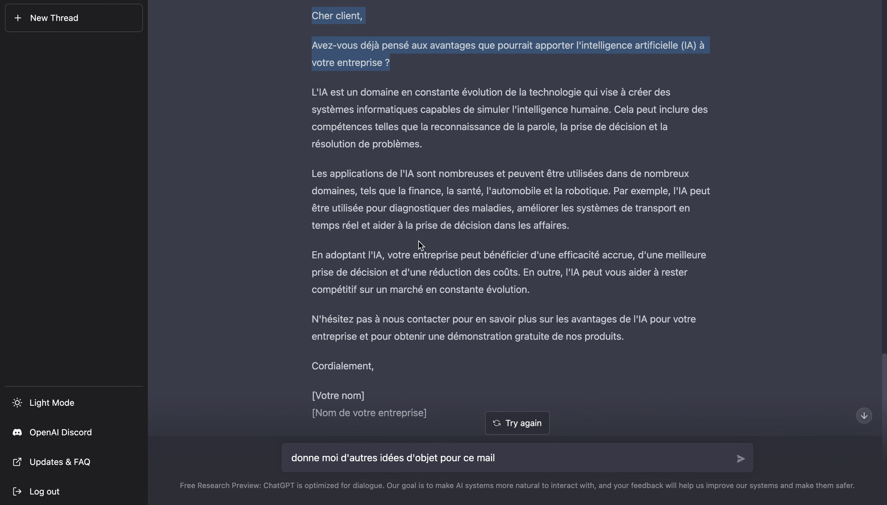
click(377, 254)
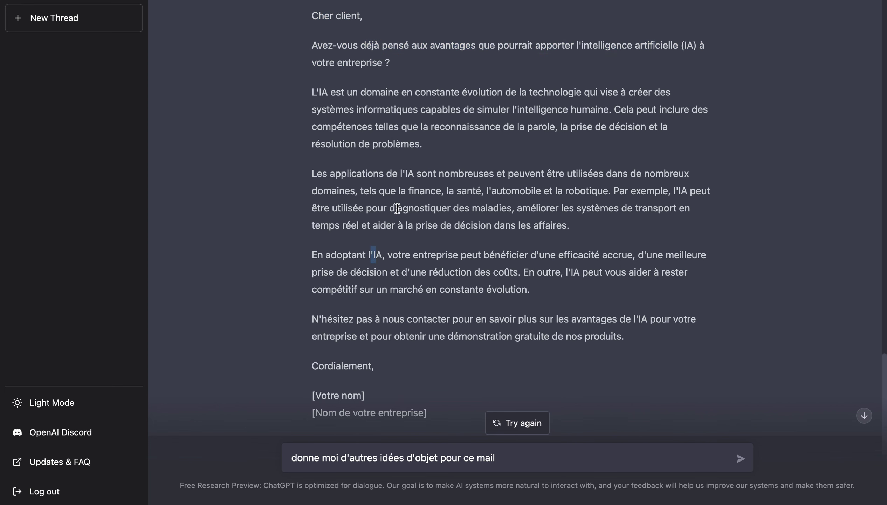
scroll(506, 362, down, 2)
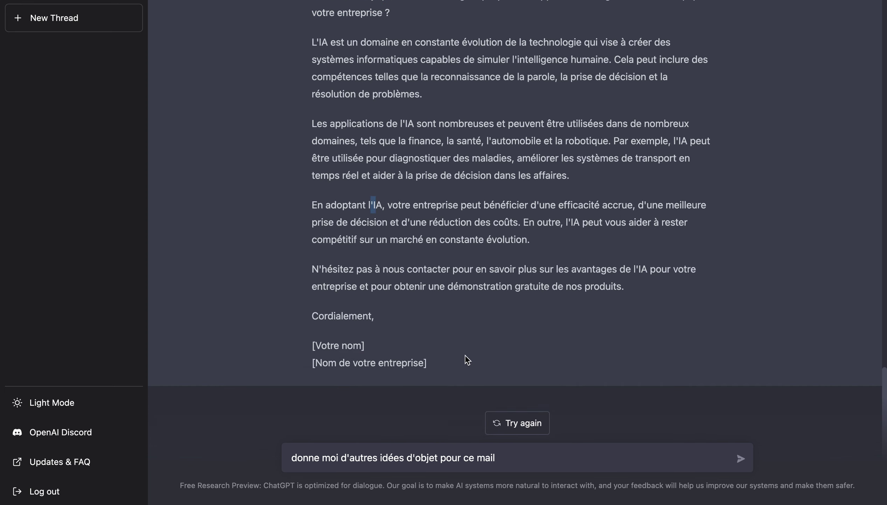
scroll(471, 356, up, 4)
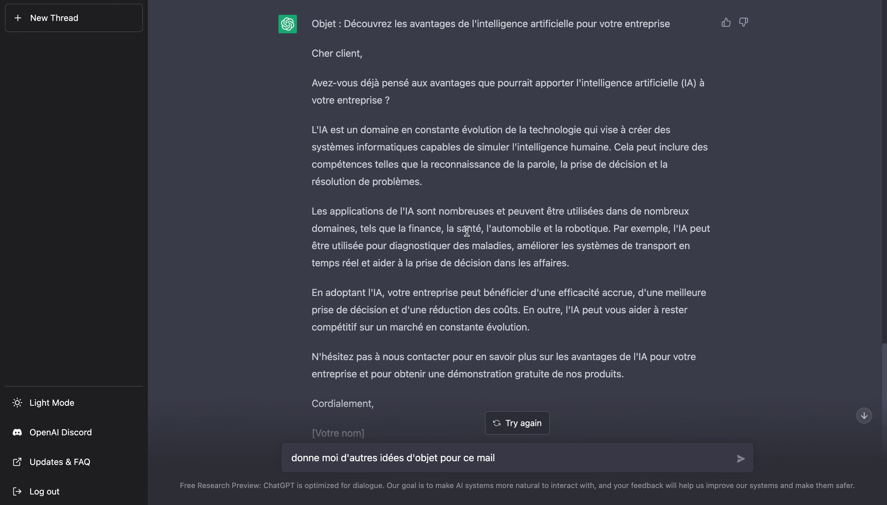
scroll(442, 319, down, 3)
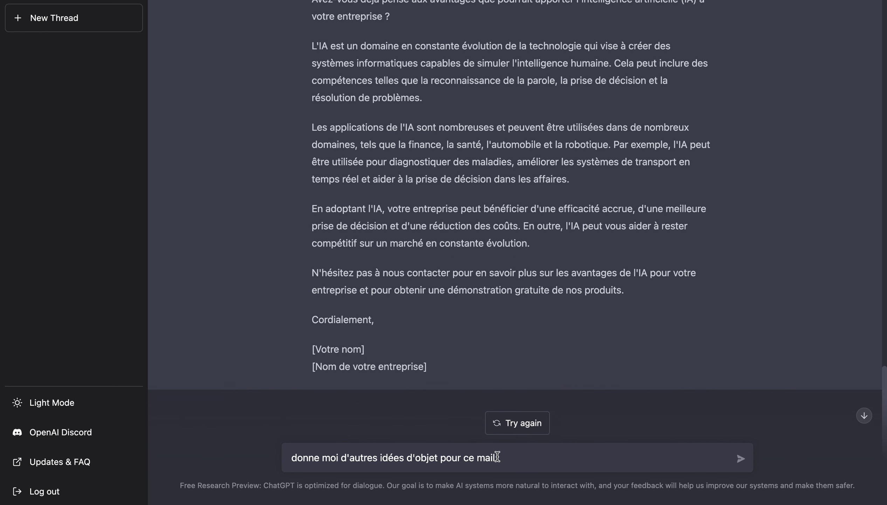
scroll(483, 241, up, 2)
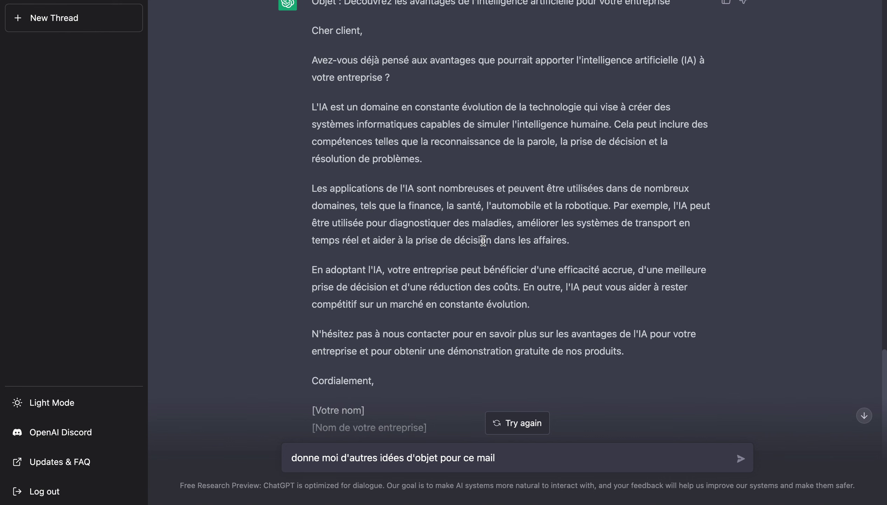
scroll(483, 241, down, 1)
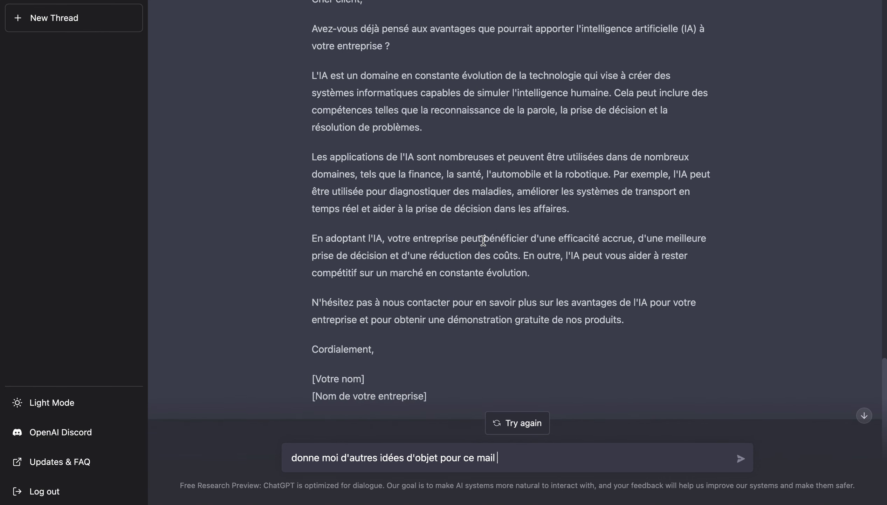
Step: Send the drafted request for other subject ideas and compare the email's original subject line with the suggestions
key(Return)
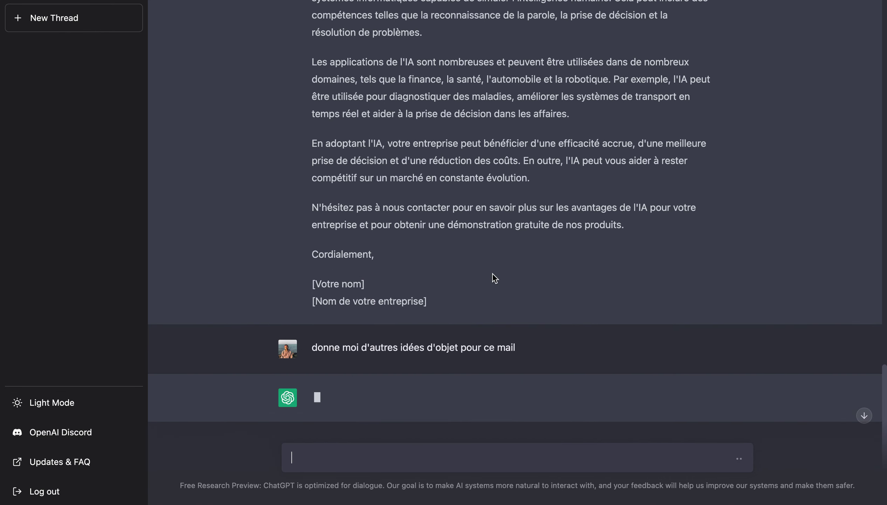
scroll(493, 274, up, 5)
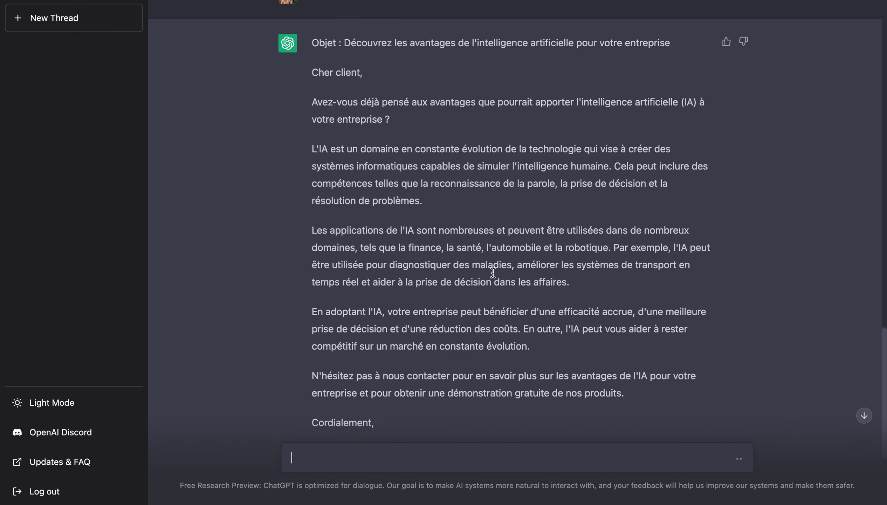
scroll(493, 274, up, 2)
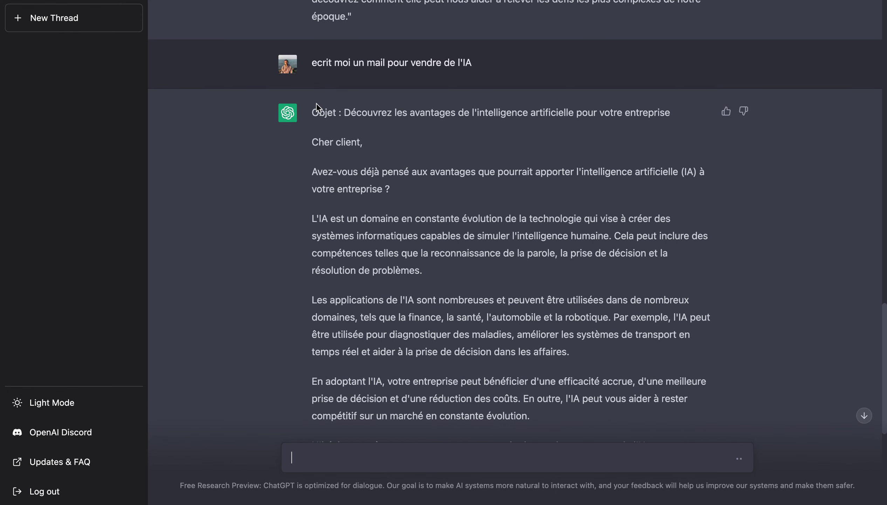
triple_click(331, 109)
click(464, 133)
scroll(461, 129, down, 7)
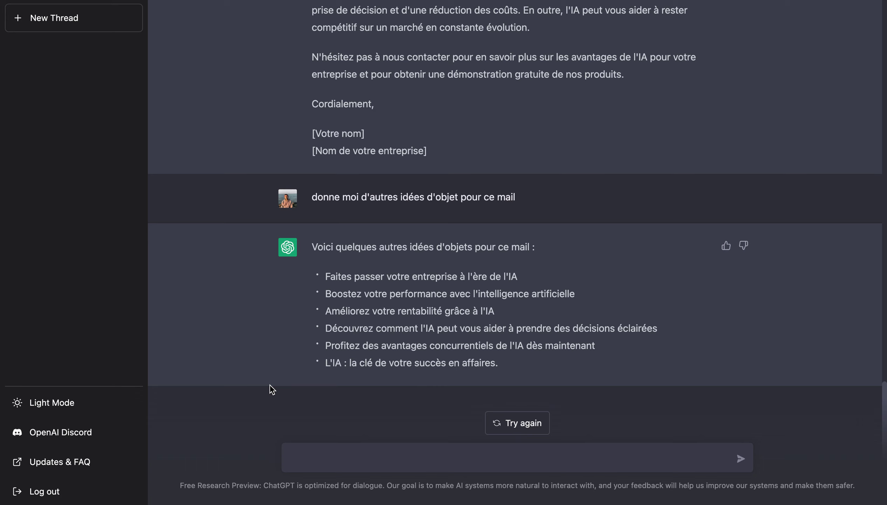
Step: Send the prompt "créer moi une vidéo viral pour tiktok sur les poissons combattant"
click(321, 468)
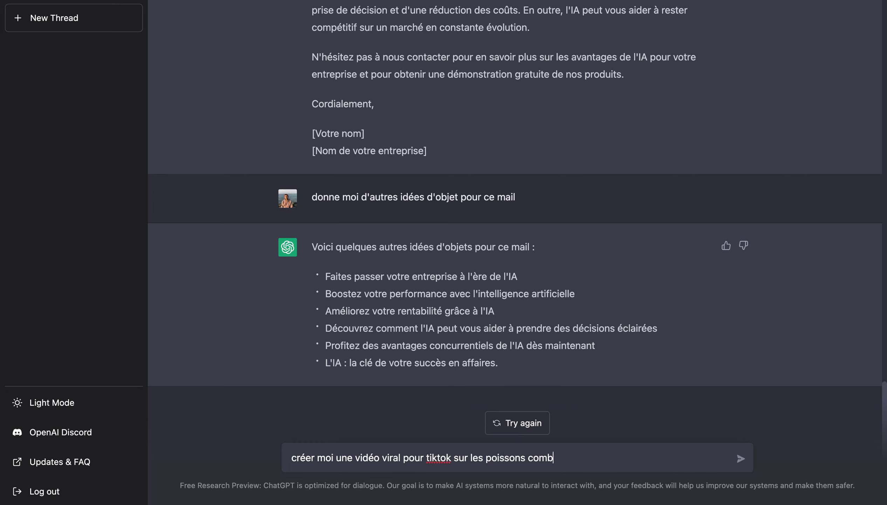
text(nt)
key(Return)
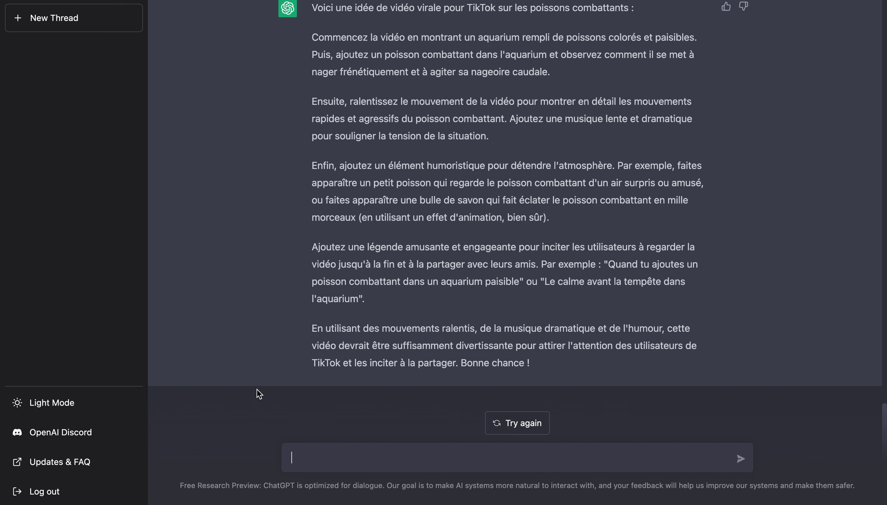
Step: Look over the viral video idea and send the prompt "donne moi des idées de tiktok sur les poissons combattant"
scroll(260, 393, up, 3)
scroll(257, 390, down, 3)
text(donne moi des idées de tiktok sur les poisson combattant)
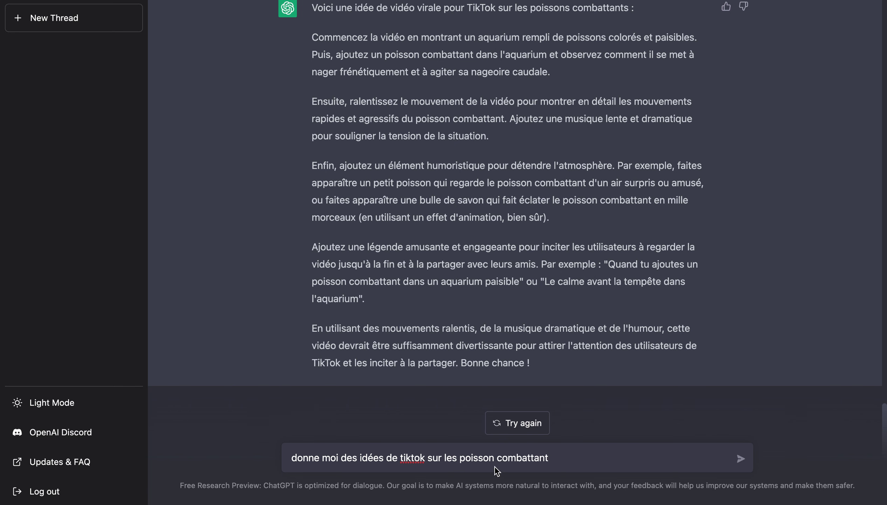
click(495, 467)
text(s)
key(Return)
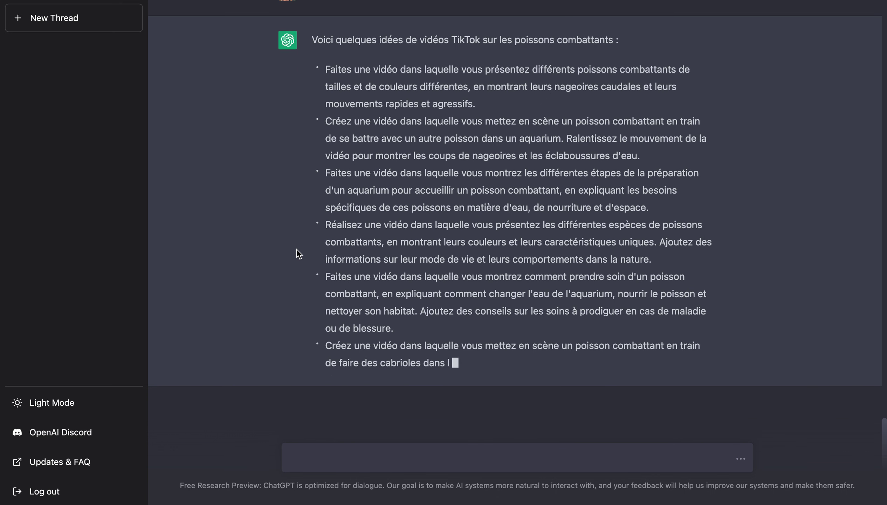
Step: Send the prompt "ecrit moi un article de blog sur le BTP"
text(ecrit )
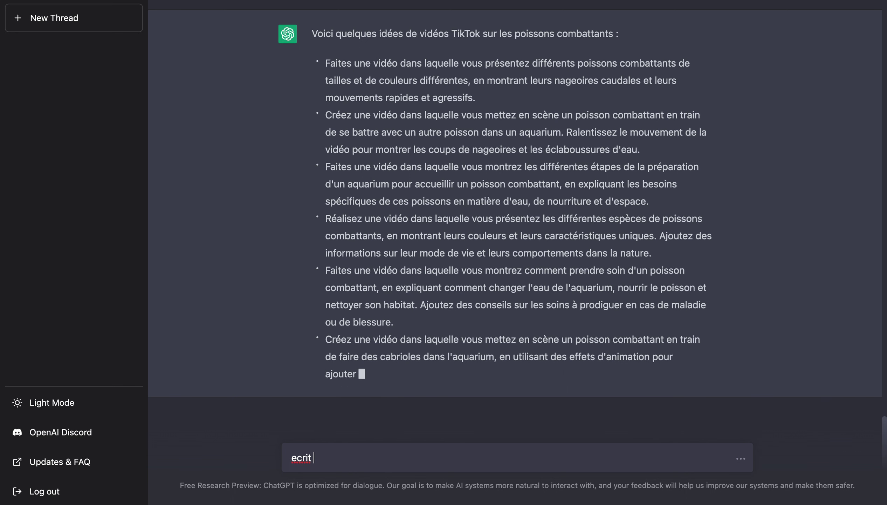
text(moi un article)
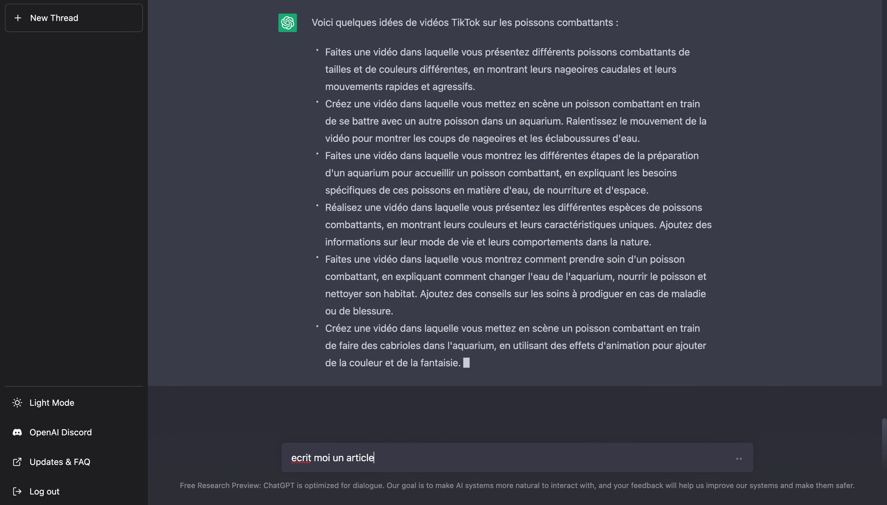
text( de blog sur le BTP)
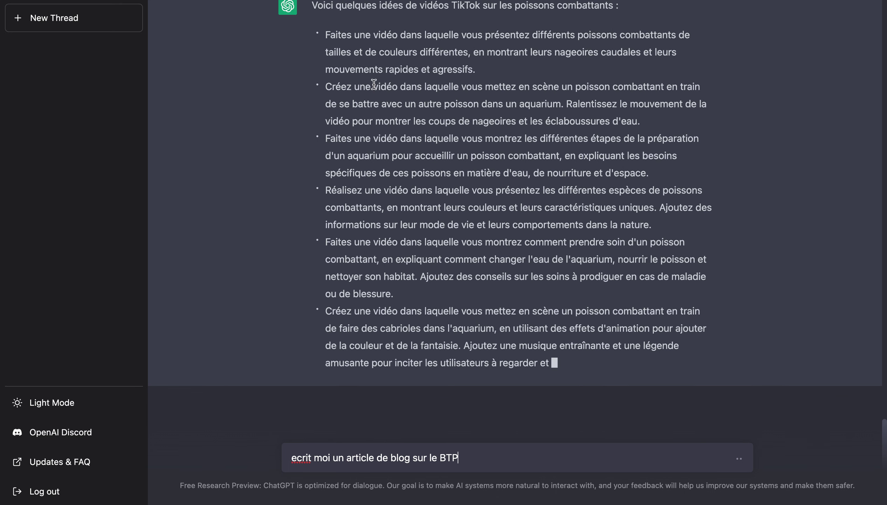
scroll(514, 211, up, 2)
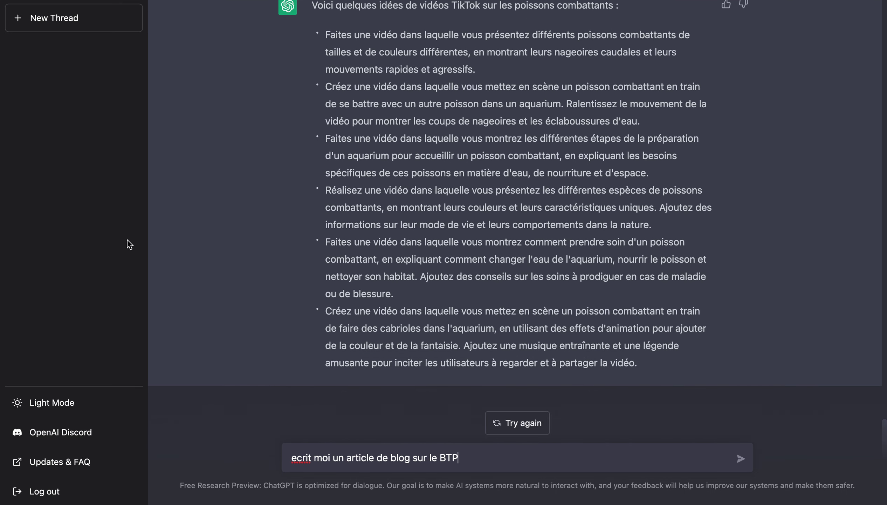
key(Return)
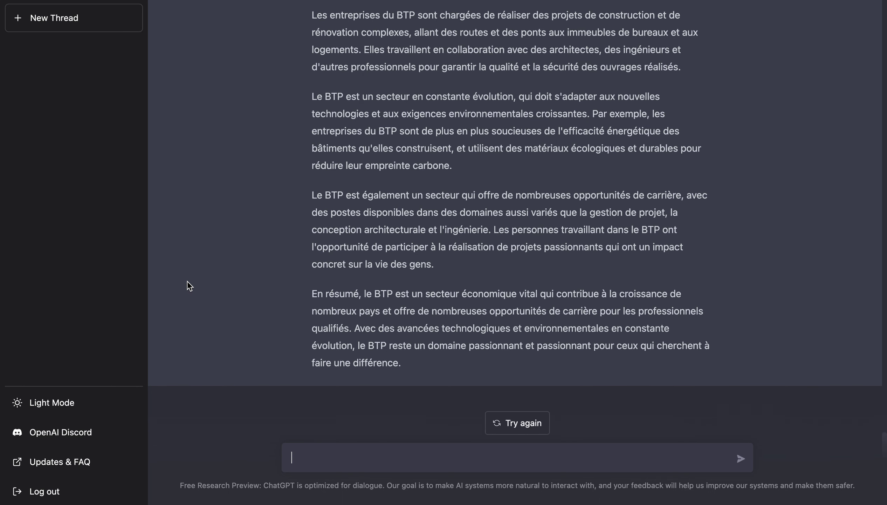
Step: Review the generated BTP blog article against the prompt that requested it
scroll(189, 286, up, 1)
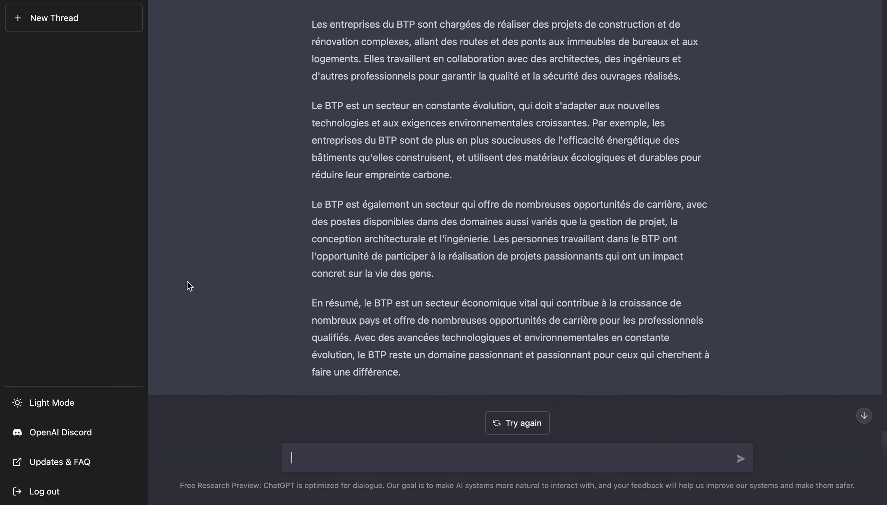
scroll(190, 286, down, 1)
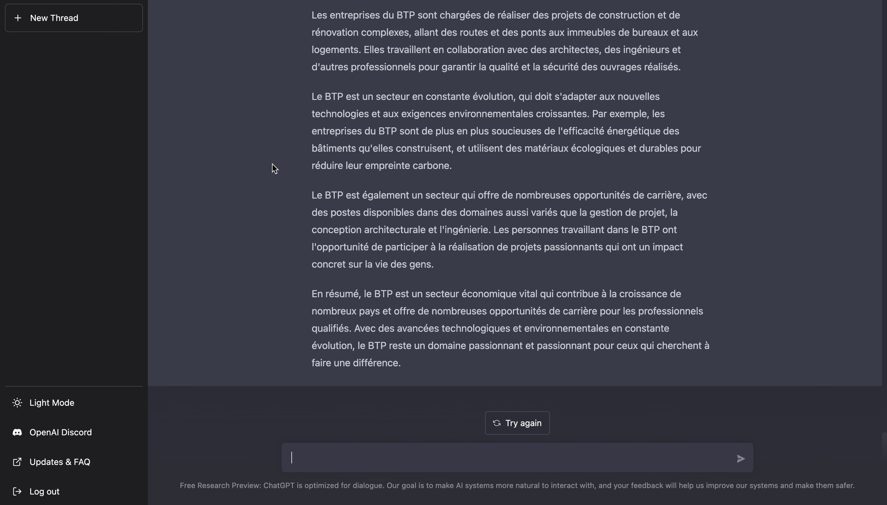
scroll(273, 165, up, 5)
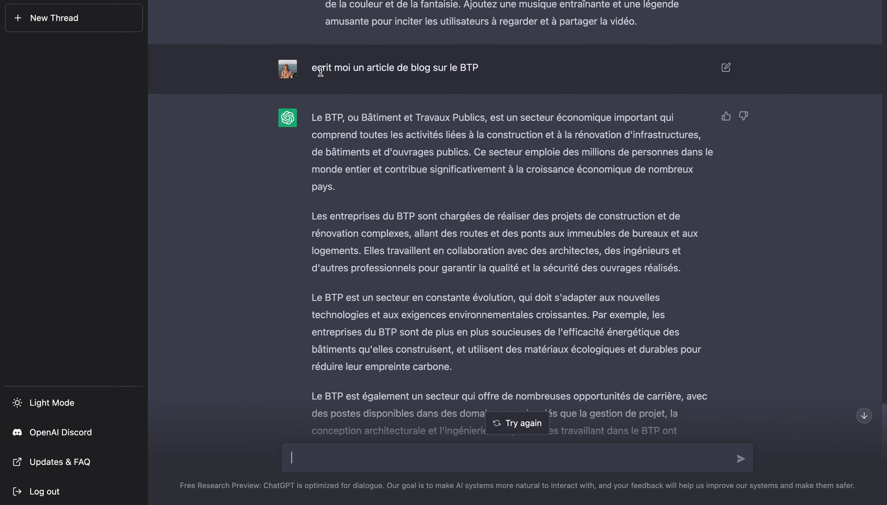
drag(312, 67, 474, 65)
scroll(386, 192, down, 4)
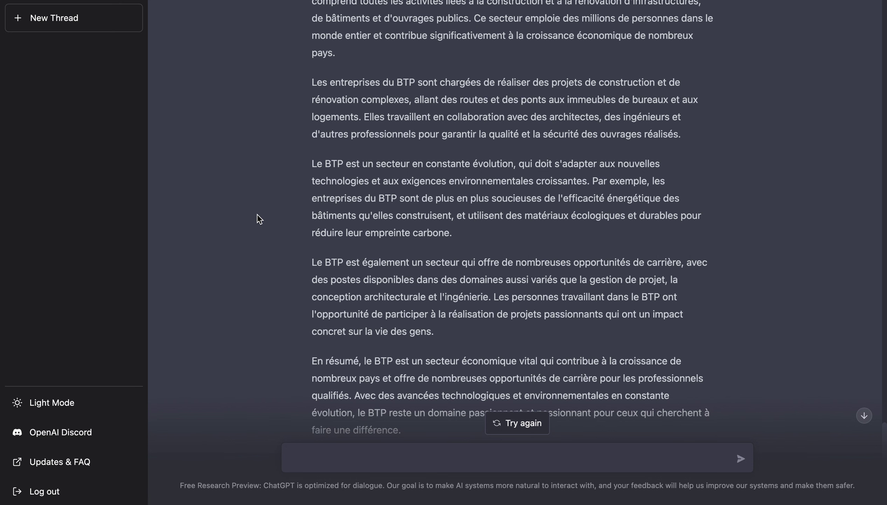
Step: Examine the paragraphs of the generated BTP article, comparing how the third and fourth ones begin
scroll(257, 215, up, 2)
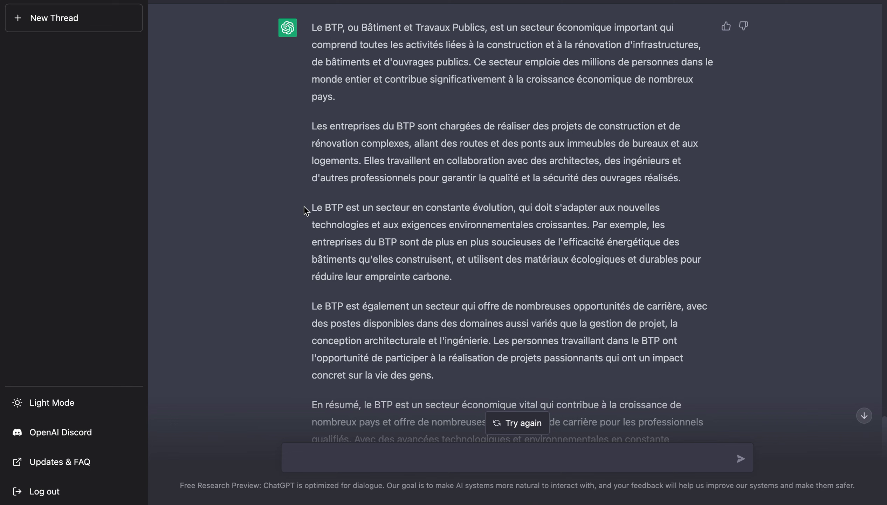
drag(301, 206, 375, 207)
click(376, 212)
drag(311, 305, 430, 317)
scroll(362, 310, down, 5)
scroll(352, 211, up, 7)
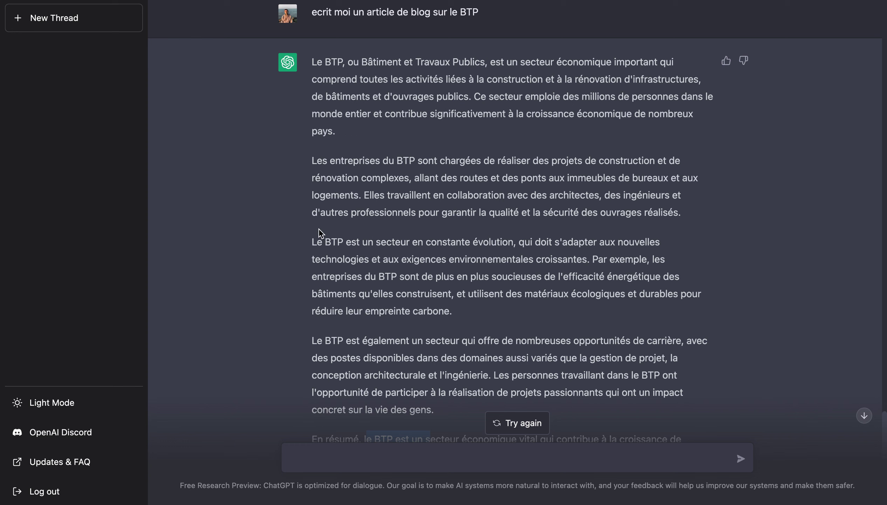
drag(313, 240, 411, 239)
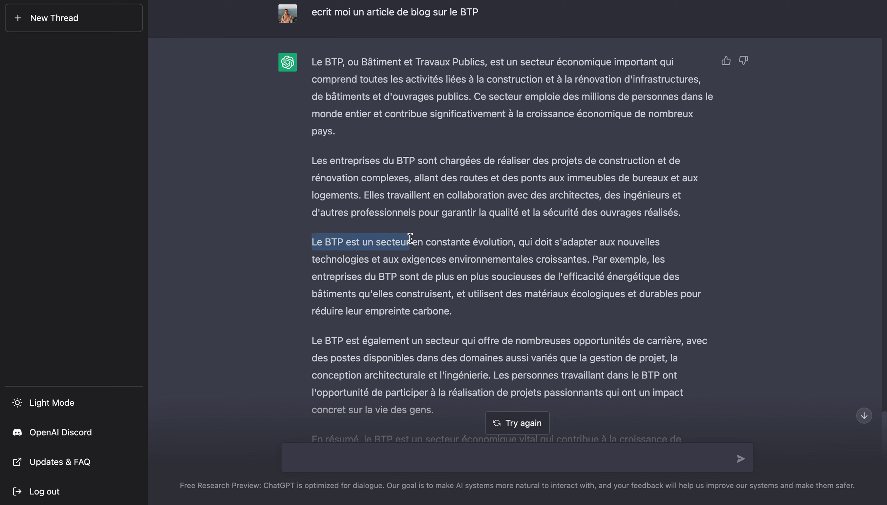
drag(457, 305, 374, 230)
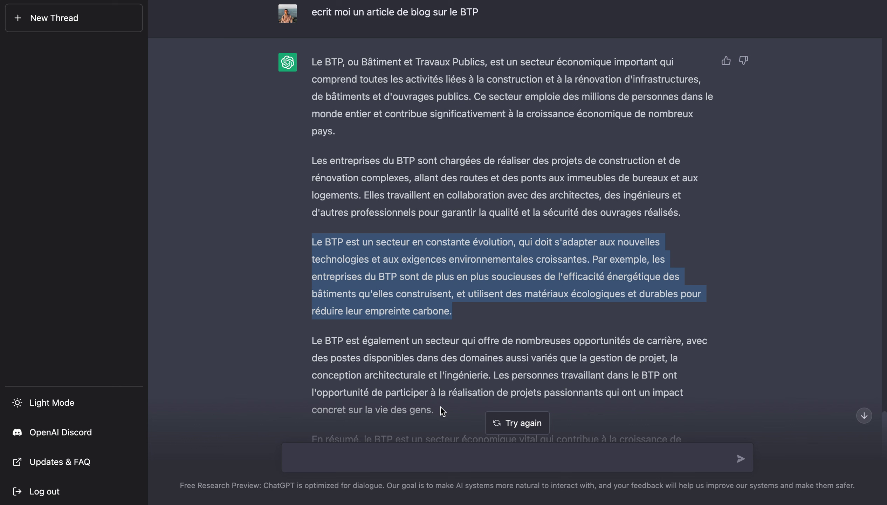
drag(442, 411, 363, 360)
drag(313, 340, 385, 339)
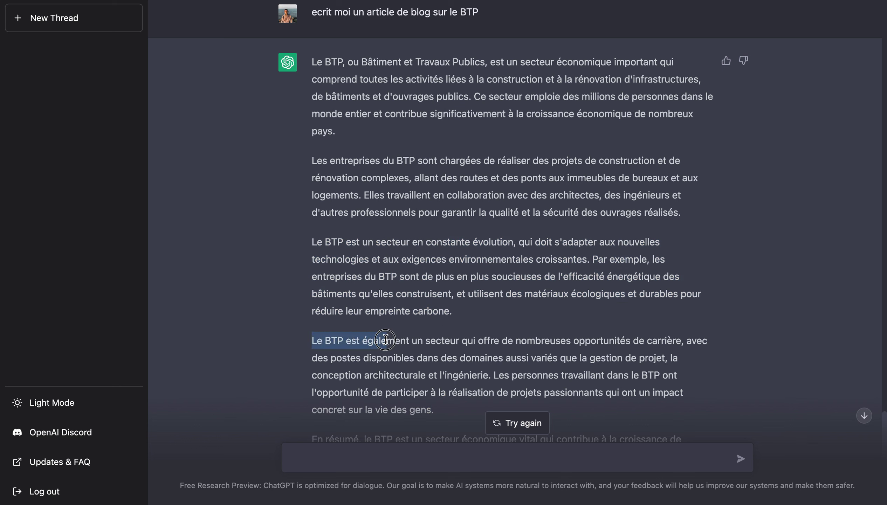
triple_click(409, 352)
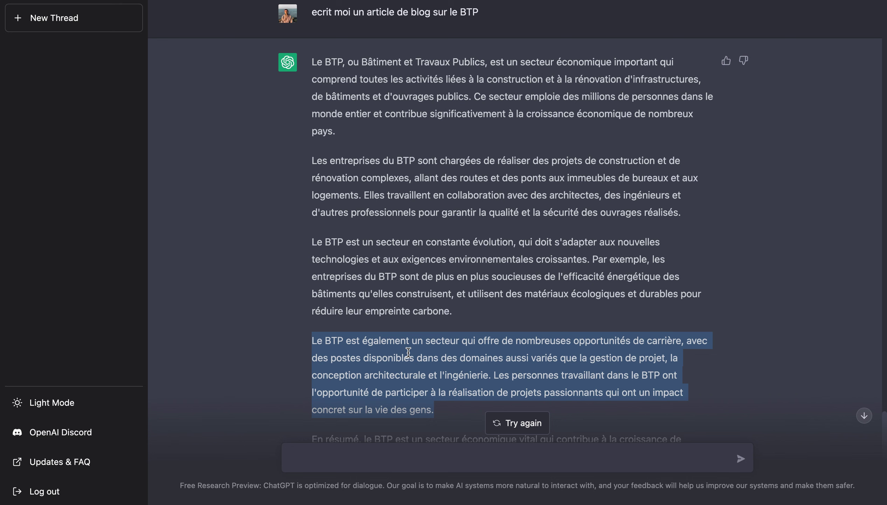
click(303, 305)
scroll(303, 305, down, 2)
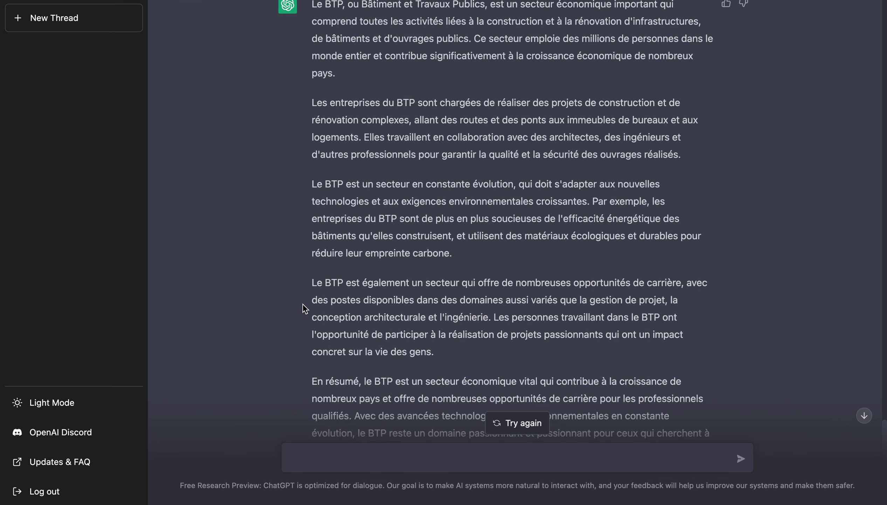
Step: Select the whole BTP article text and send the prompt "donne moi des idées de mots clés SEO sur le BTP"
scroll(303, 305, up, 4)
drag(312, 137, 418, 362)
click(395, 455)
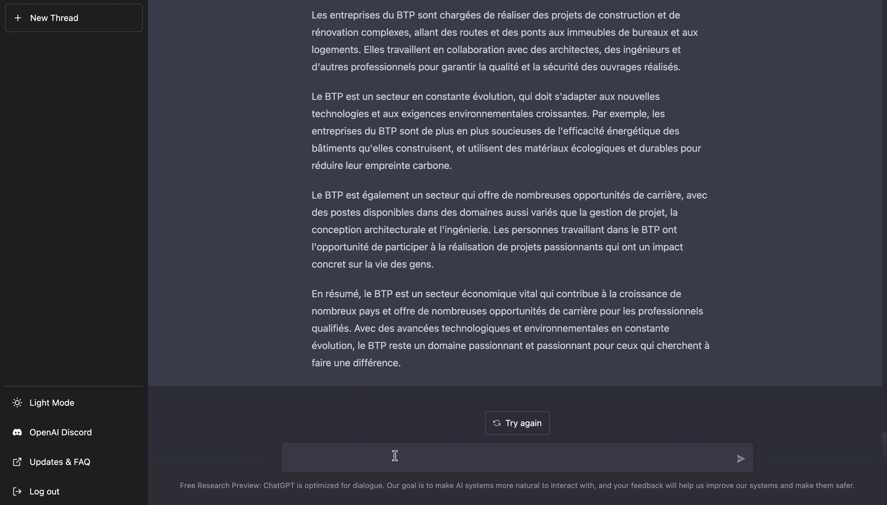
text(do)
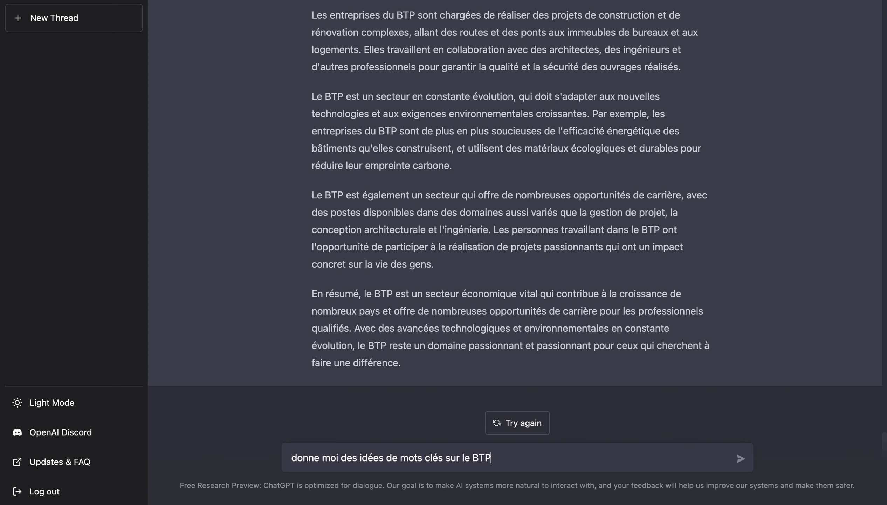
click(445, 456)
text(SEO)
key(Return)
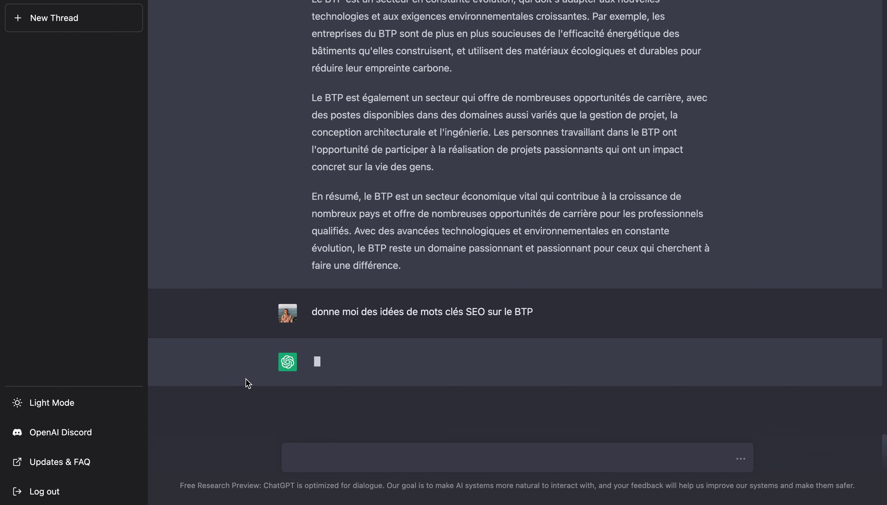
Step: Check the BTP article for repeated sentence openings such as "Le BTP est" in its third and fourth paragraphs
scroll(245, 376, up, 4)
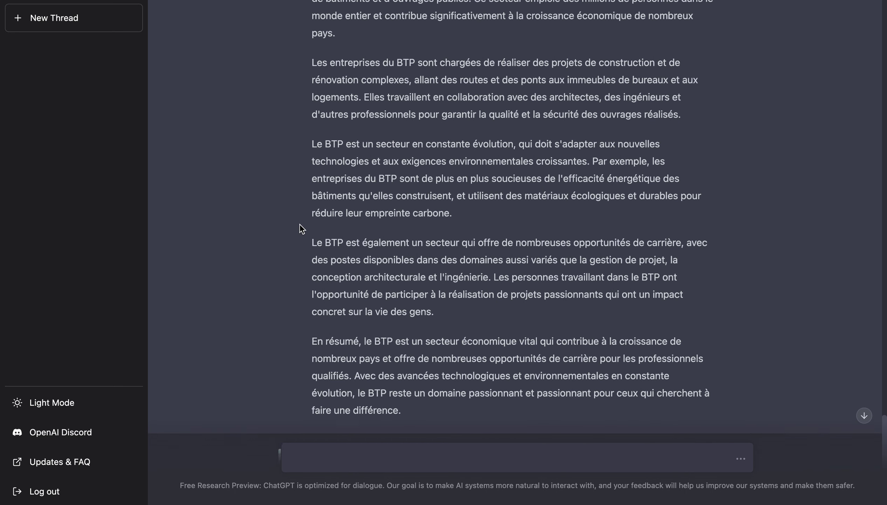
scroll(301, 229, up, 1)
drag(311, 155, 338, 155)
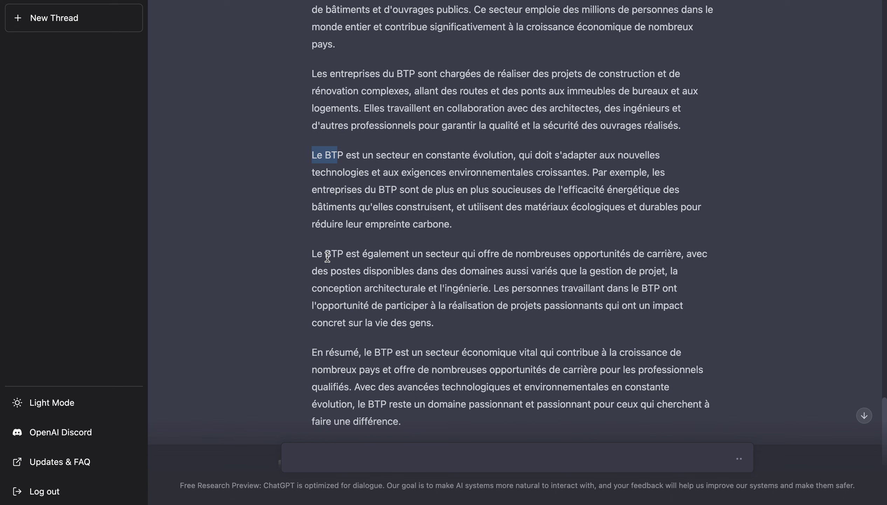
click(313, 162)
drag(313, 162, 436, 184)
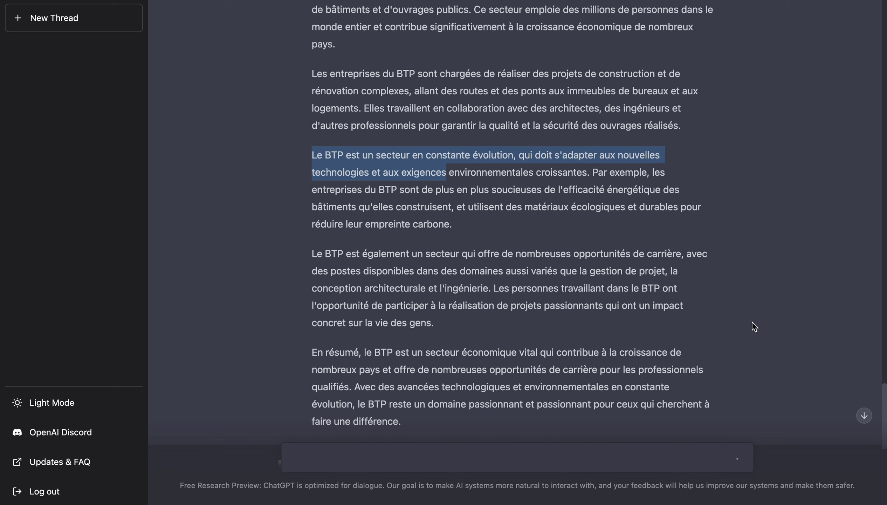
double_click(394, 155)
double_click(356, 269)
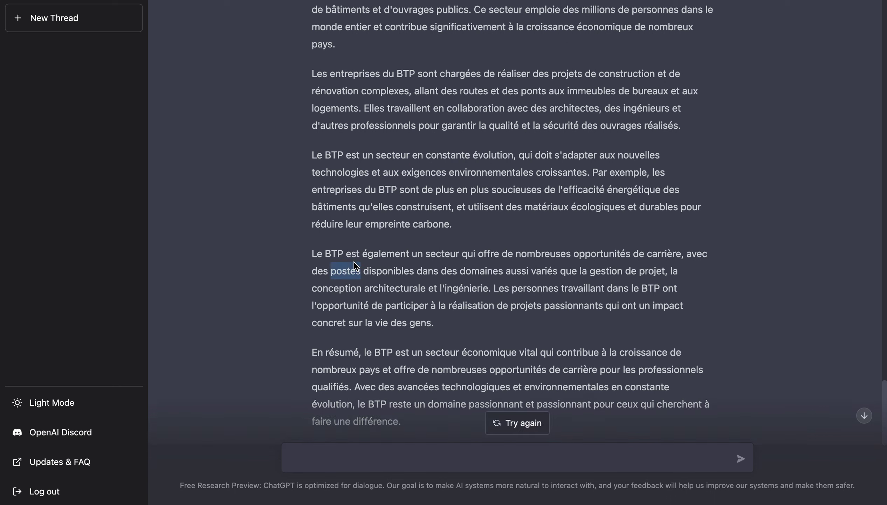
drag(312, 155, 360, 156)
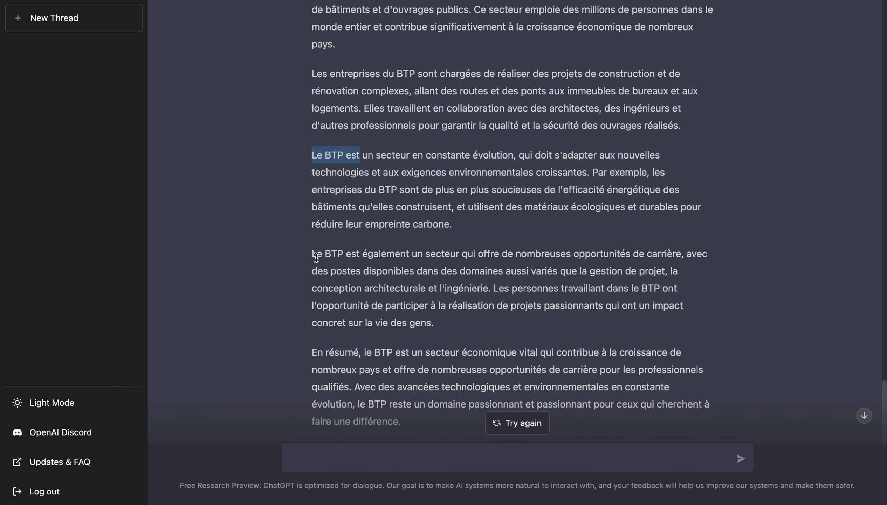
drag(311, 254, 441, 254)
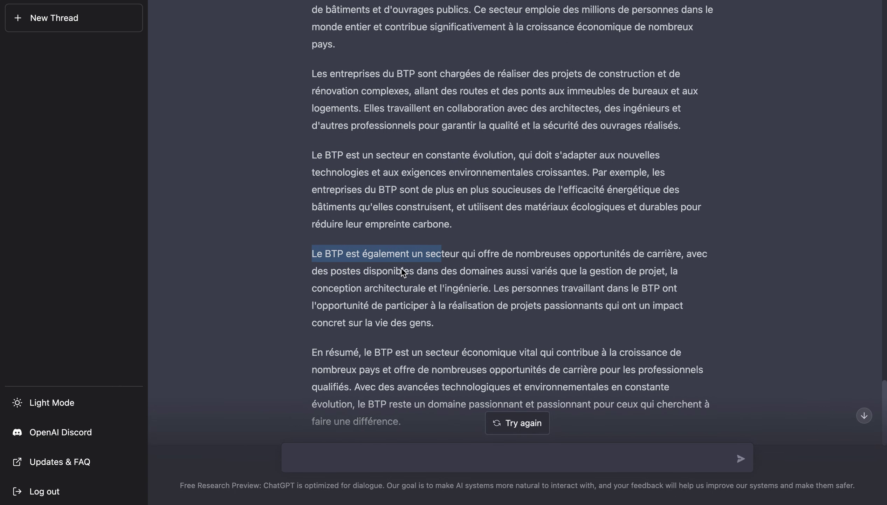
Step: Examine the generated SEO keyword ideas for the BTP, highlighting entries such as "Construction" and "Conception architecturale"
scroll(491, 240, down, 2)
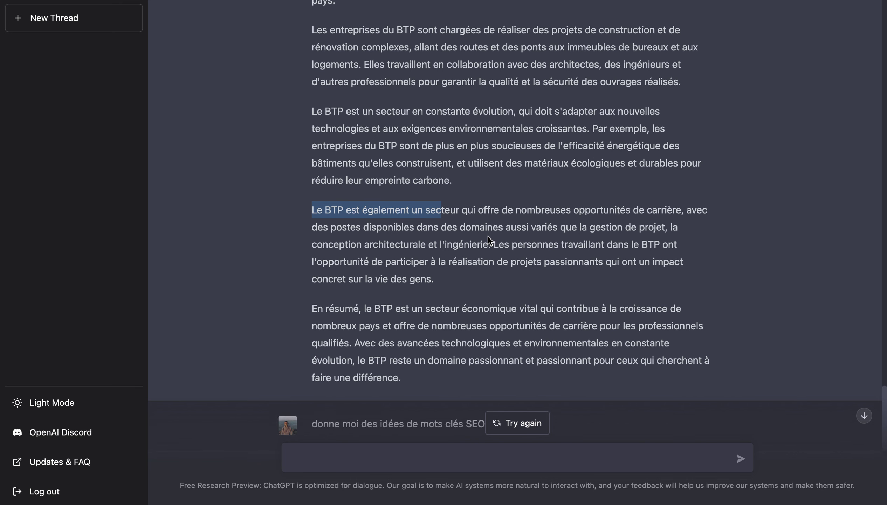
scroll(489, 241, down, 5)
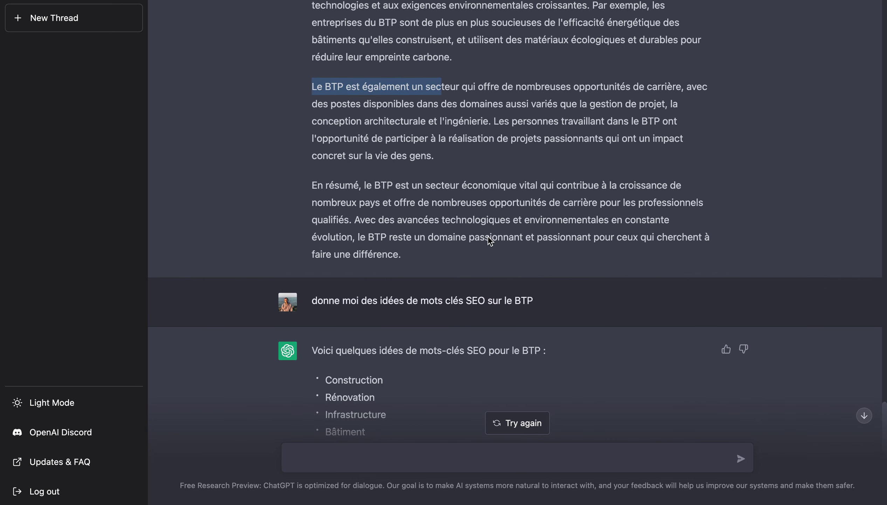
scroll(488, 241, down, 8)
scroll(488, 237, down, 3)
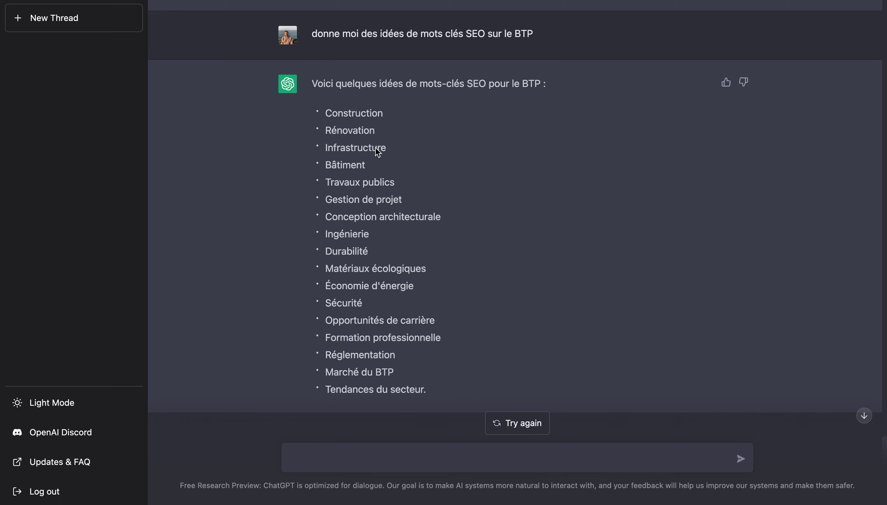
double_click(359, 109)
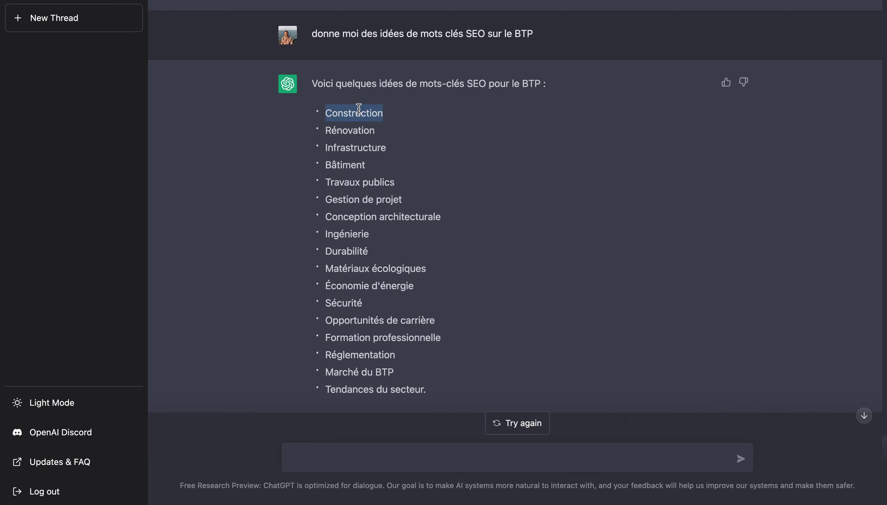
click(397, 113)
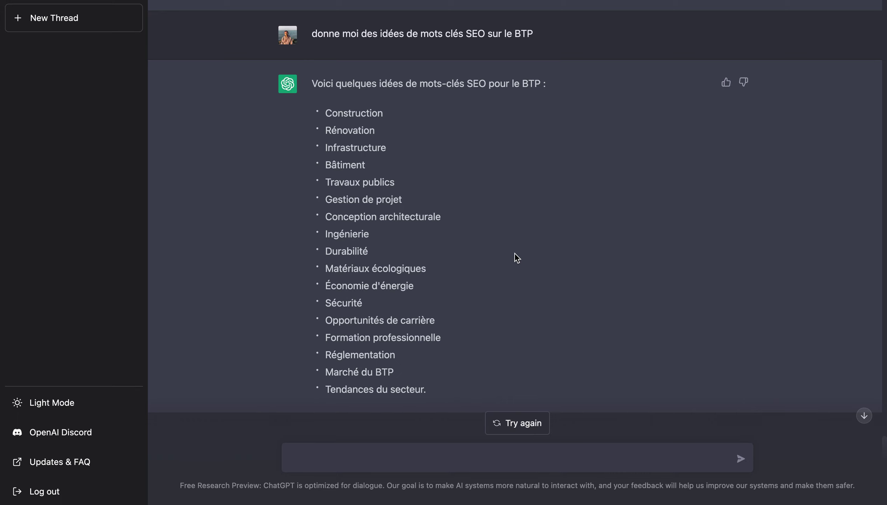
double_click(420, 216)
click(478, 215)
triple_click(414, 218)
double_click(375, 114)
click(454, 192)
Step: Compare the SEO keyword list with the closing paragraphs of the BTP article above it
scroll(390, 352, up, 1)
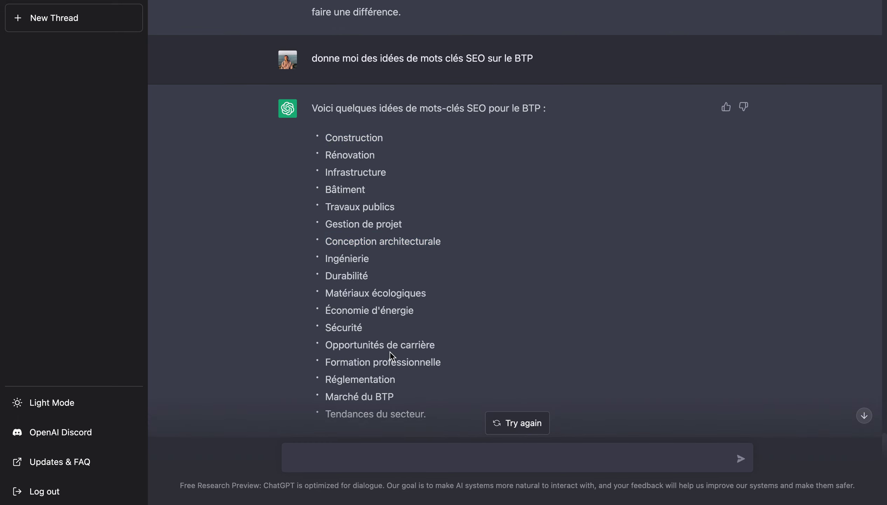
scroll(389, 352, up, 3)
scroll(390, 351, up, 4)
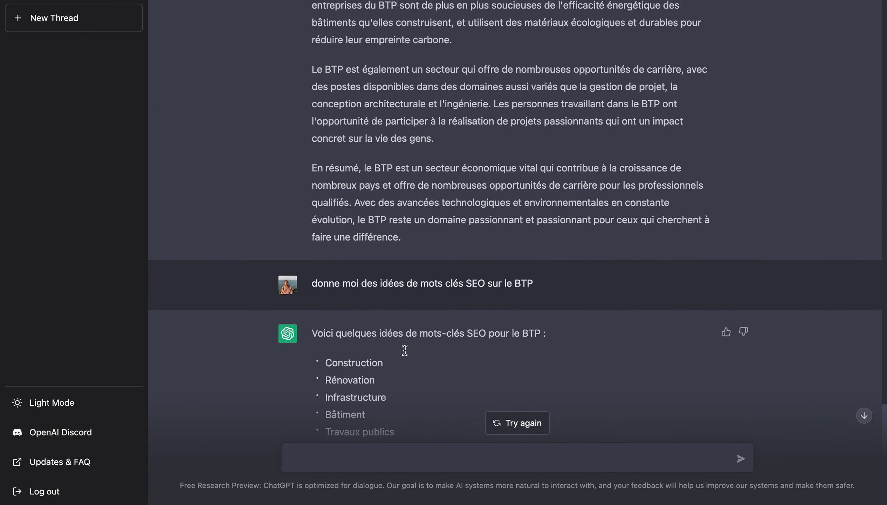
scroll(404, 350, down, 3)
scroll(403, 361, up, 3)
drag(416, 102, 420, 218)
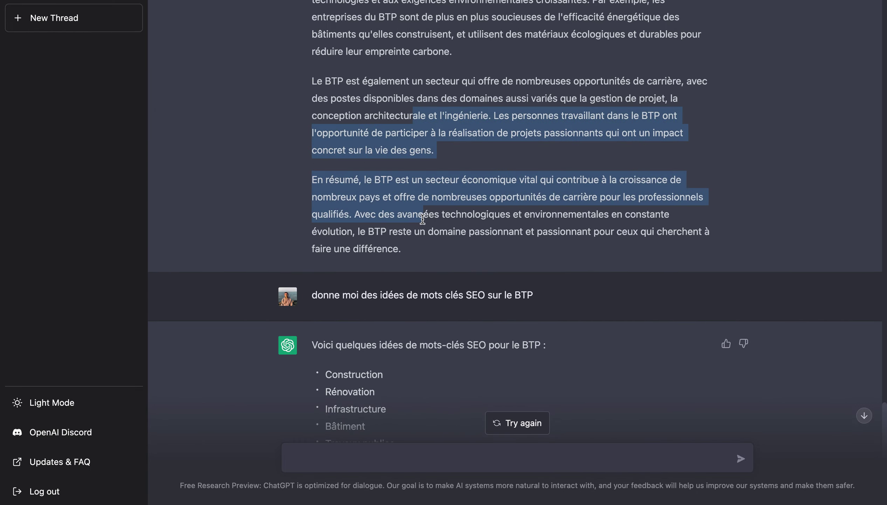
scroll(421, 225, down, 4)
scroll(422, 233, down, 4)
Step: Send the prompt "place moi le mot clé "construction" dans ce text" followed by the pasted full BTP article in quotation marks
click(372, 457)
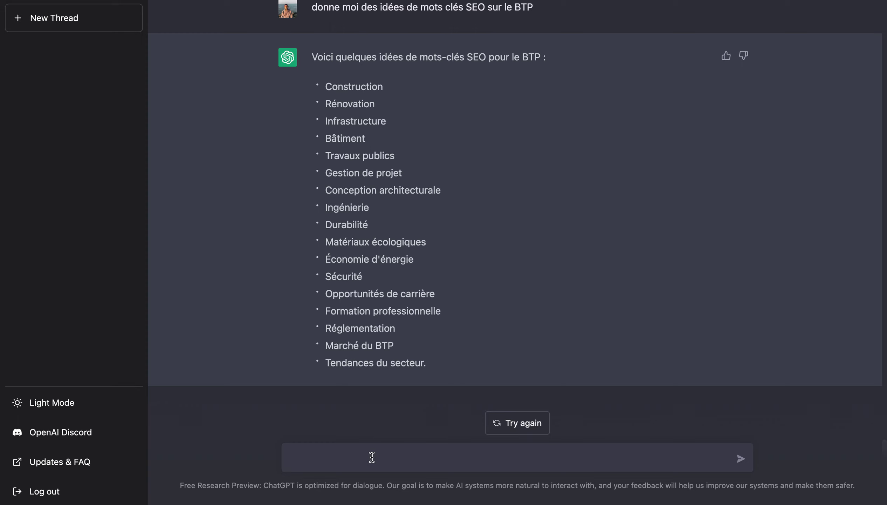
text(place moi le mots)
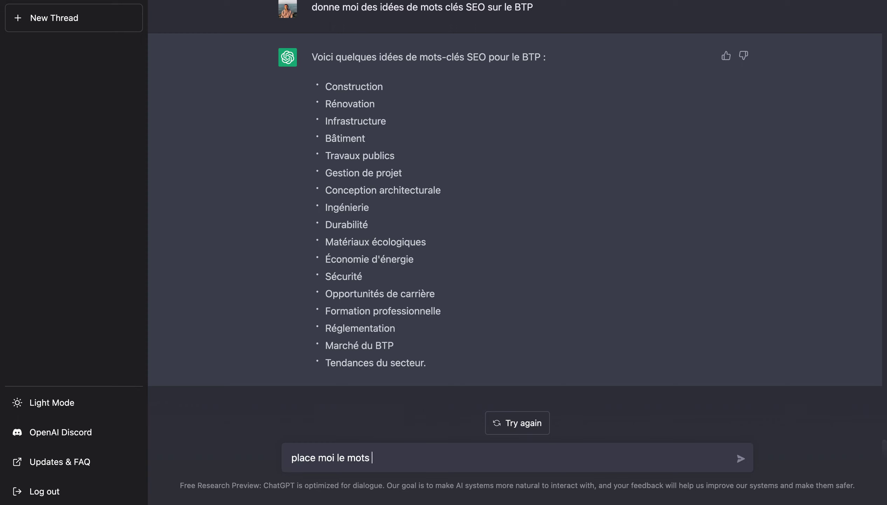
key(BackSpace)
key(BackSpace)
text( clé "construction" da)
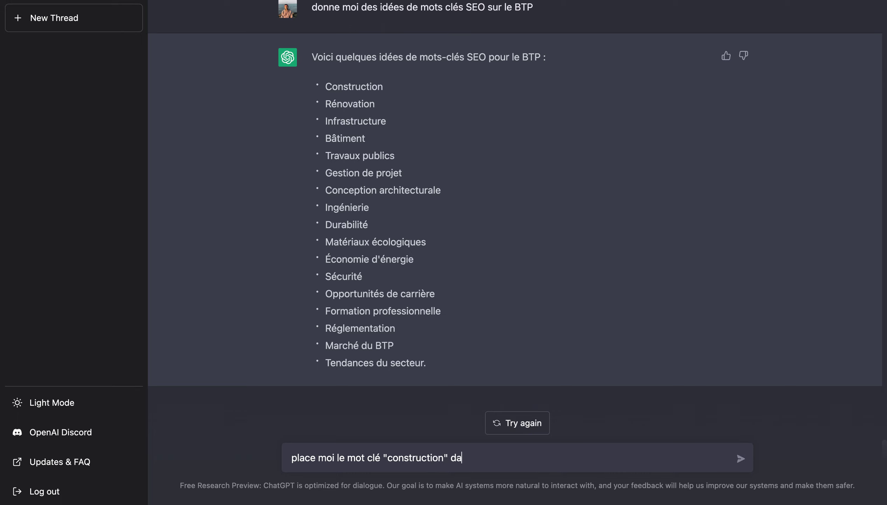
text(ns ce text ")
key(super+v)
key(Return)
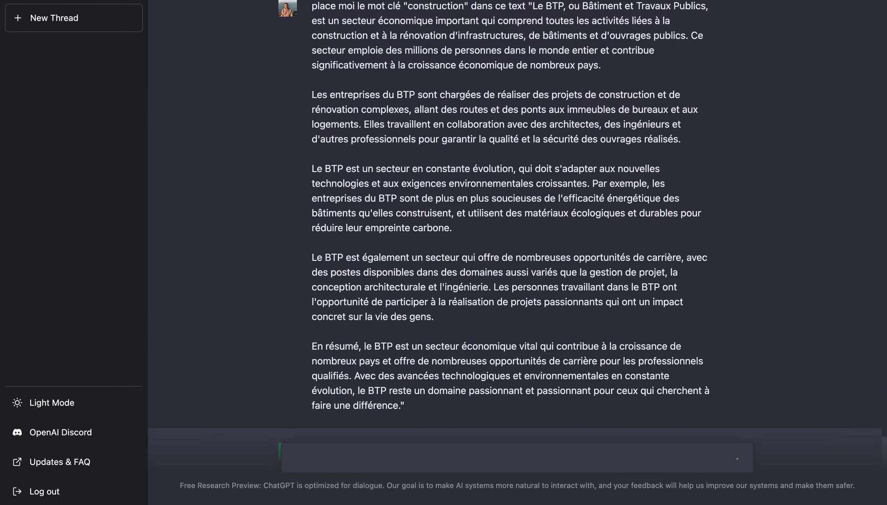
Step: Review the rewritten article against the original BTP article and the keyword prompt
scroll(419, 305, up, 10)
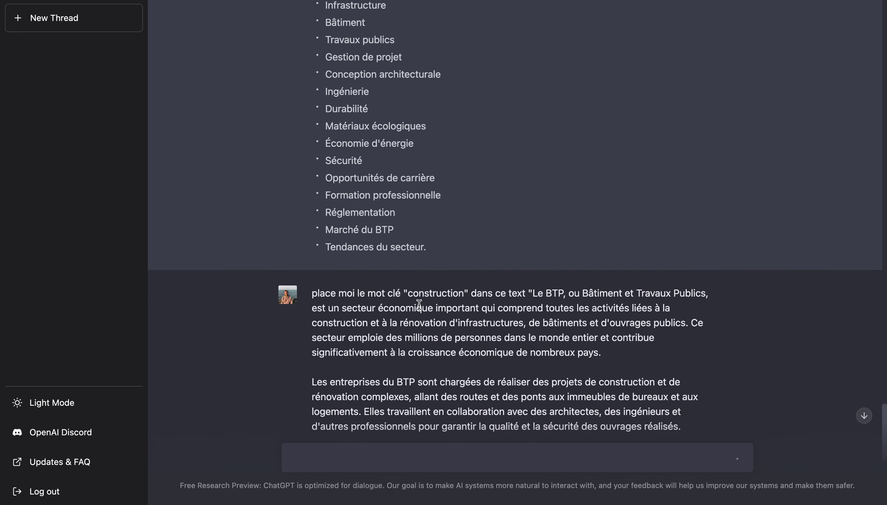
scroll(447, 313, up, 9)
scroll(448, 313, up, 6)
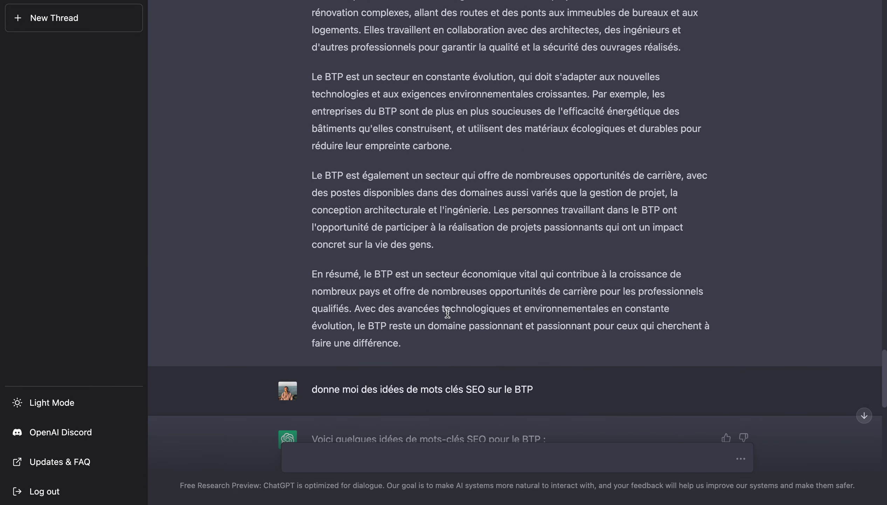
scroll(459, 250, down, 6)
double_click(369, 266)
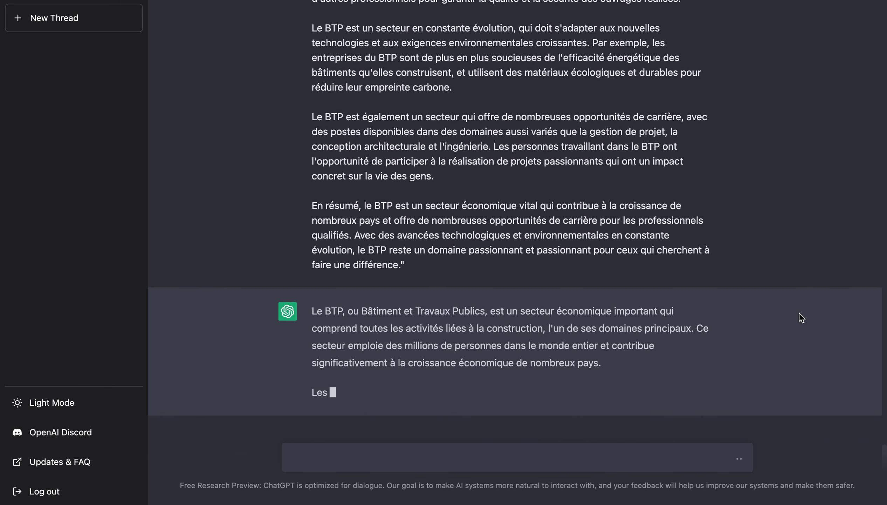
scroll(800, 312, up, 8)
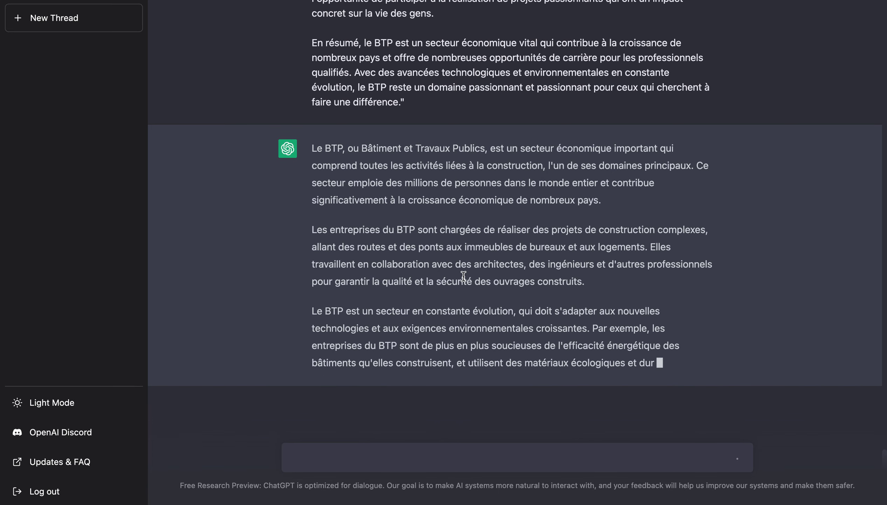
triple_click(452, 249)
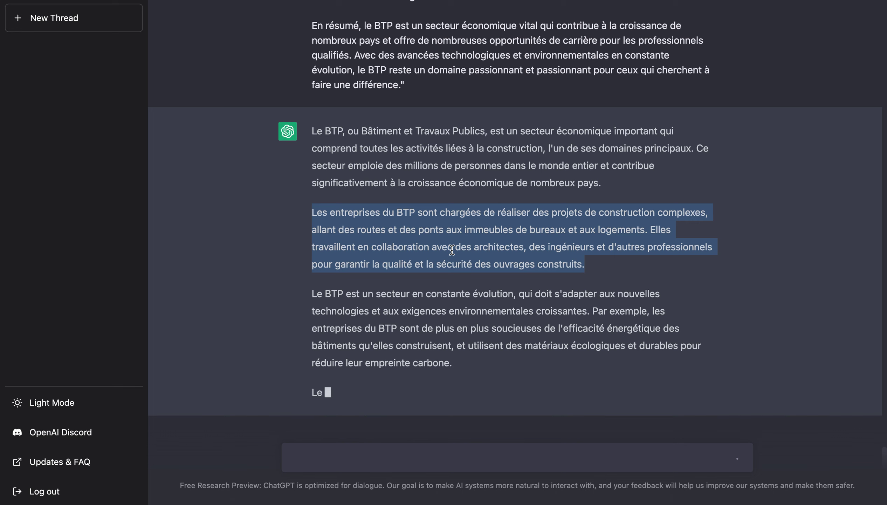
click(424, 449)
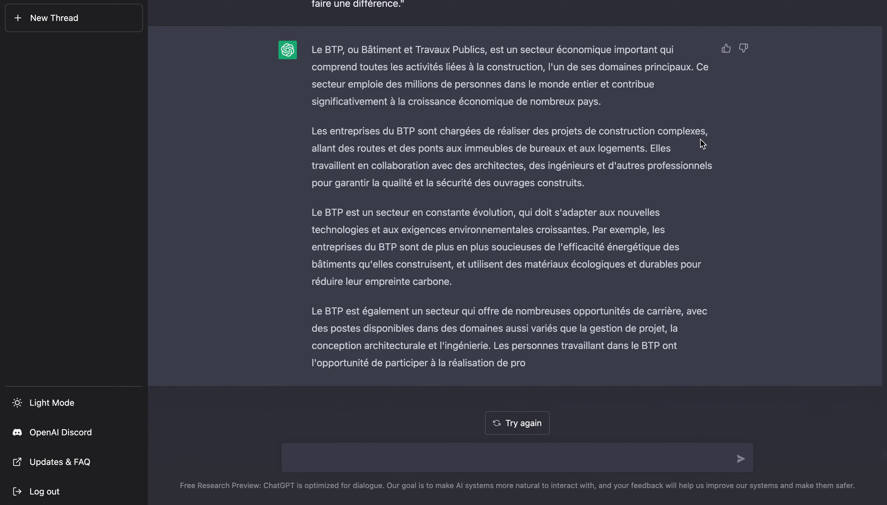
Step: Rate the rewritten BTP article positively and submit the feedback without a comment
click(725, 52)
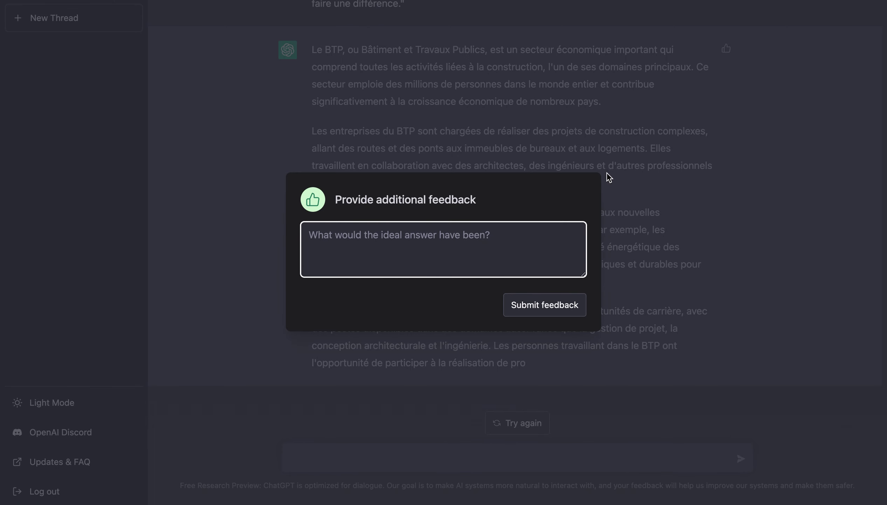
click(573, 305)
Step: Look back over the thread and send the prompt "ecrit moi un mot de la fin pour ma video youtube"
scroll(648, 103, up, 15)
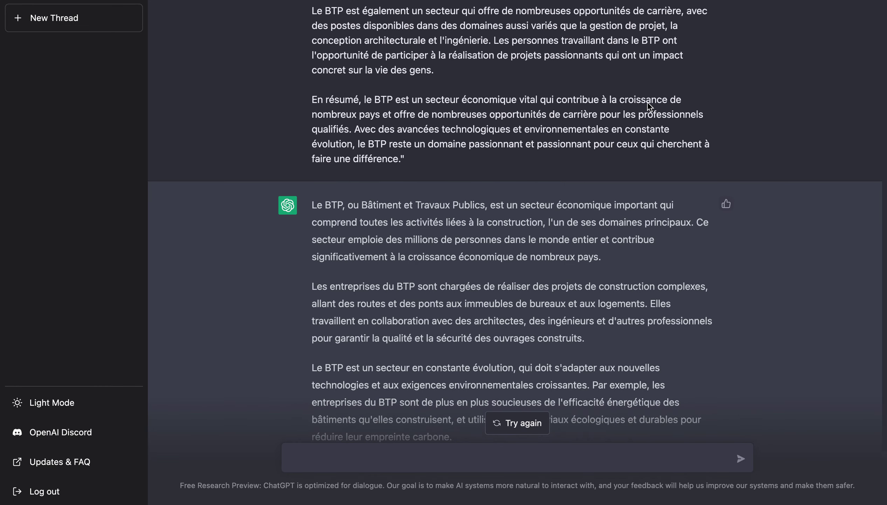
scroll(648, 103, up, 10)
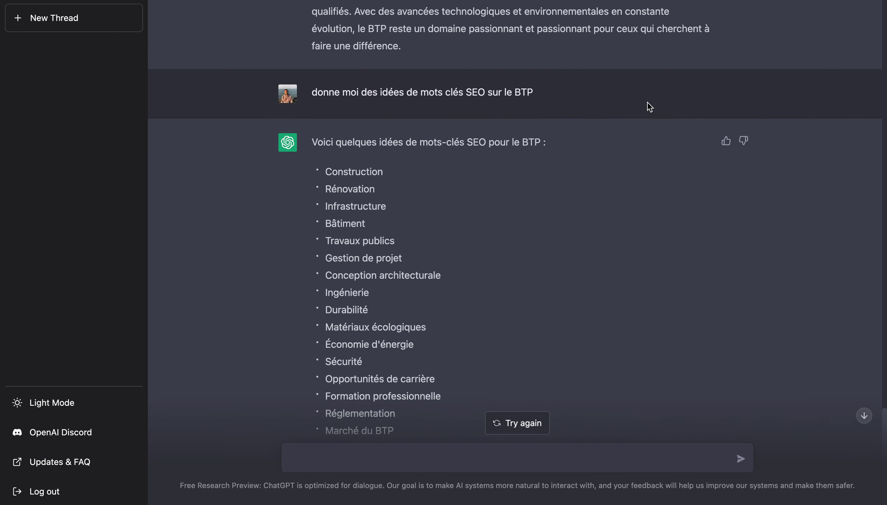
scroll(647, 102, down, 20)
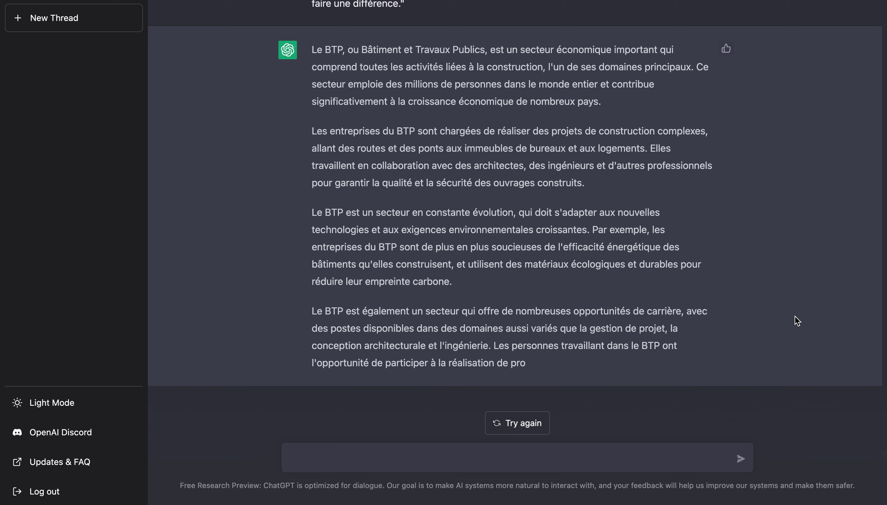
click(512, 454)
text(ecrit moi un mot de la fin pour ma video youtube)
key(Return)
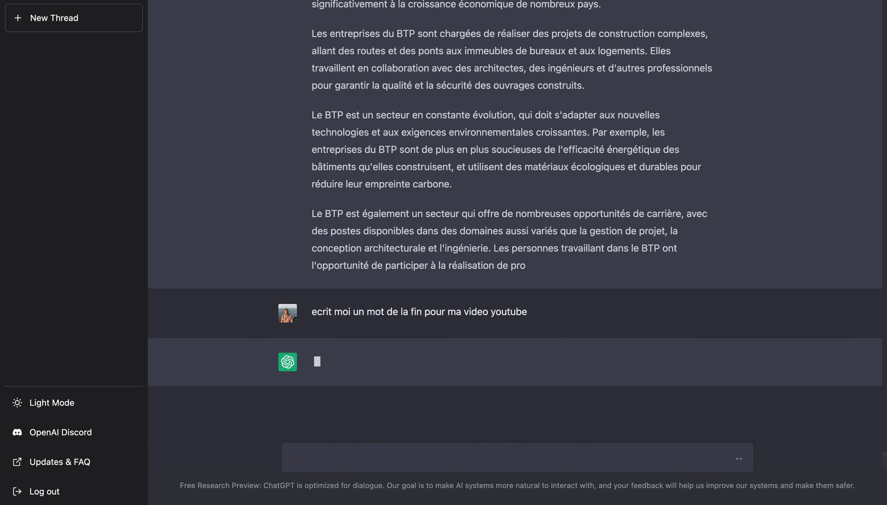